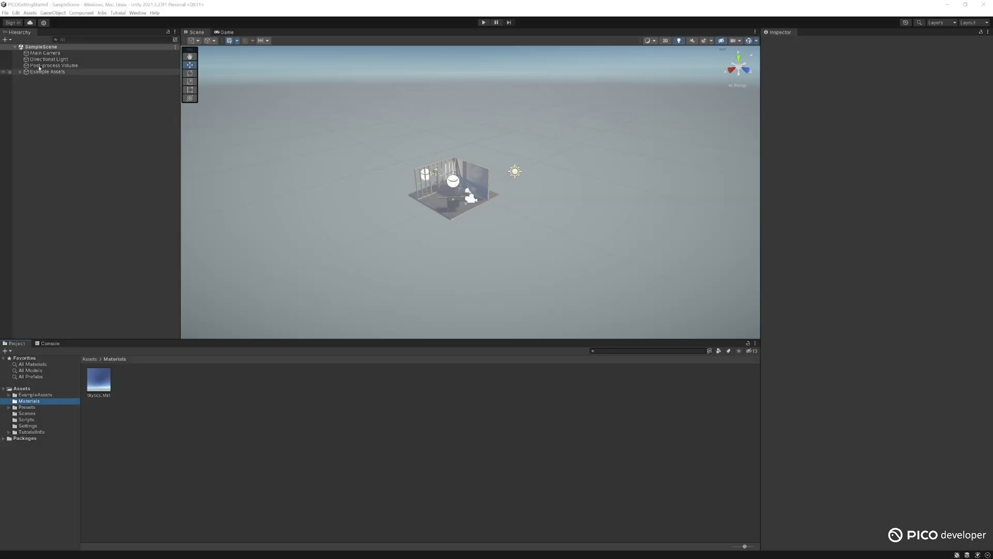
- In Build Settings, select Android and switch the project's platform to it
{"action": "left_click", "coordinate": [5, 12]}
{"action": "left_click", "coordinate": [50, 102]}
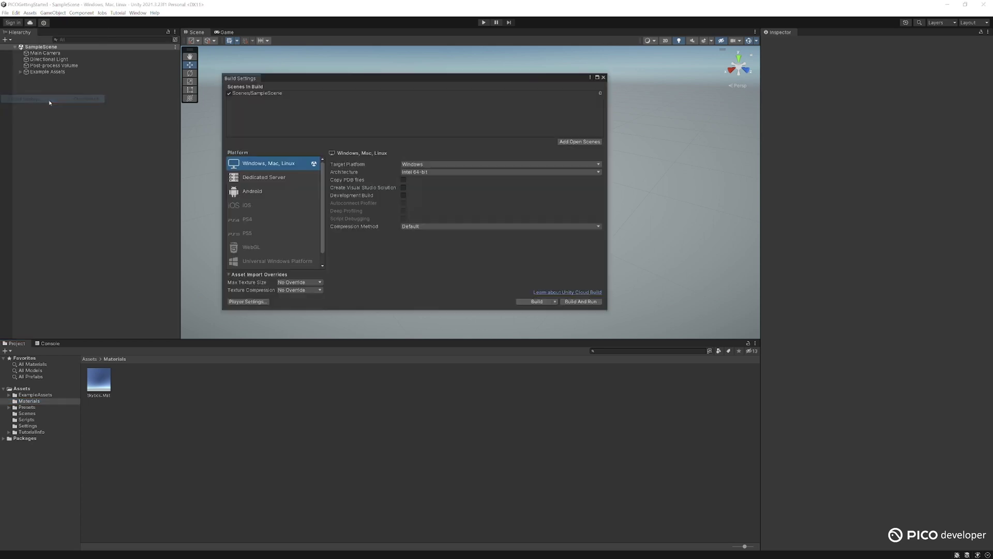
{"action": "left_click", "coordinate": [254, 193]}
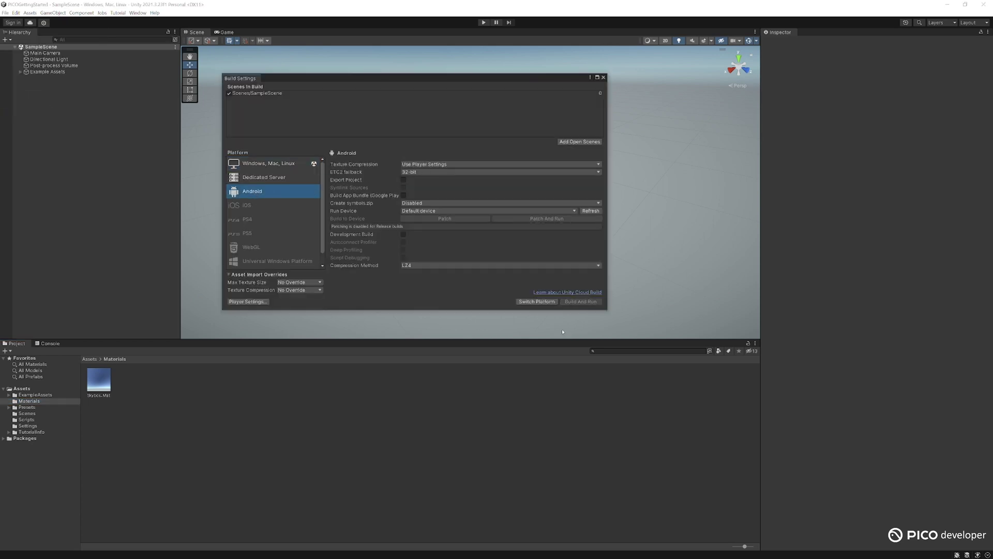
{"action": "left_click", "coordinate": [529, 303]}
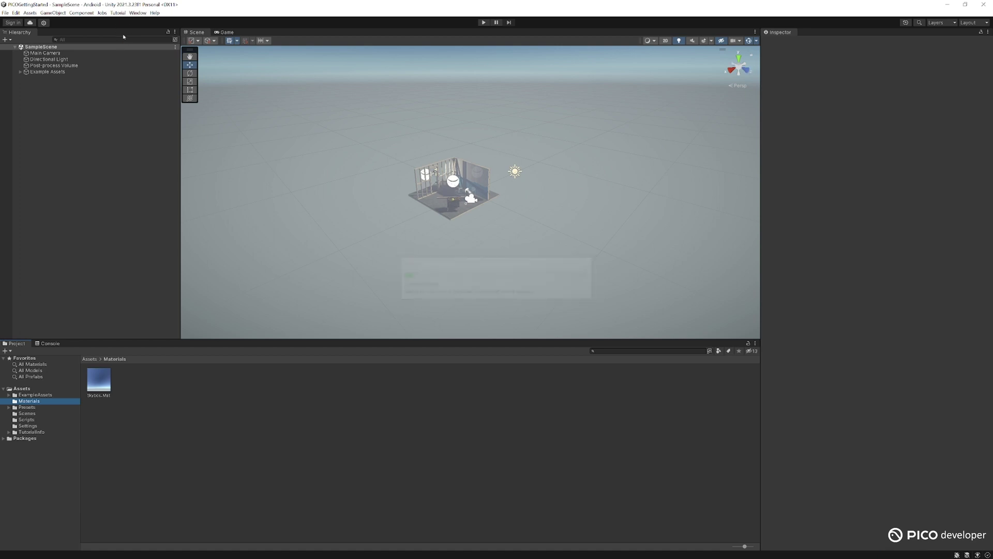
- Install PICO Unity Integration SDK-214 from its package.json in PicoSDKs via Package Manager's Add package from disk
{"action": "left_click", "coordinate": [137, 13]}
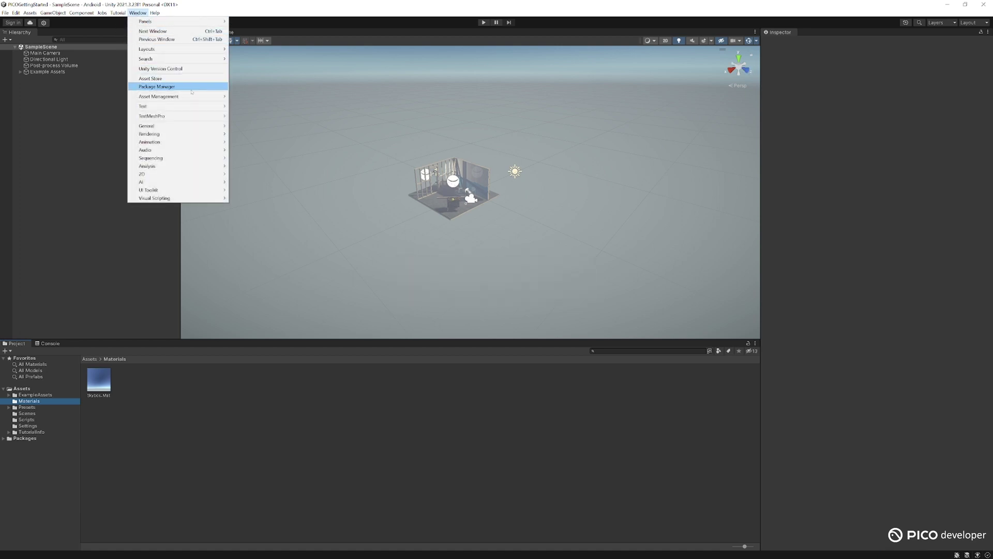
{"action": "left_click", "coordinate": [156, 86]}
{"action": "left_click", "coordinate": [354, 49]}
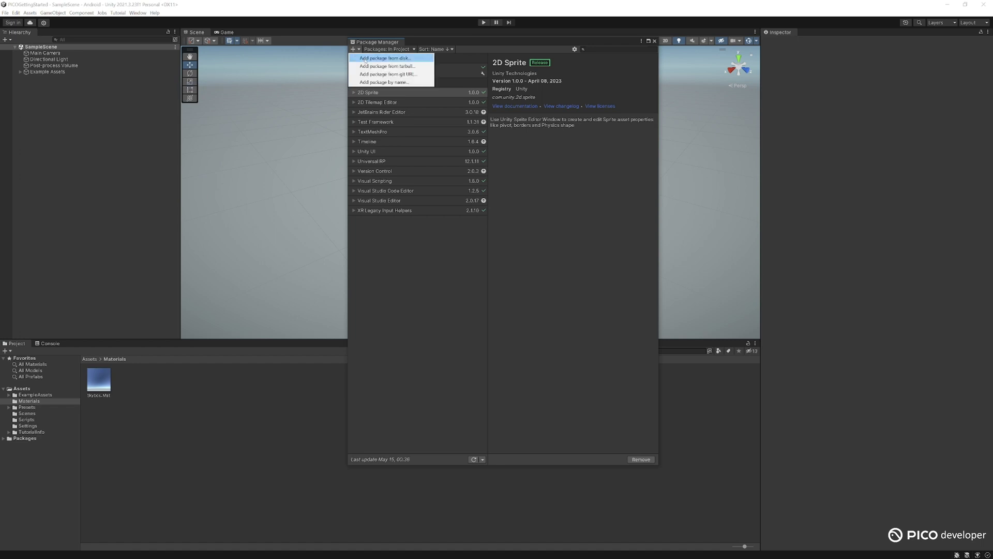
{"action": "left_click", "coordinate": [385, 58]}
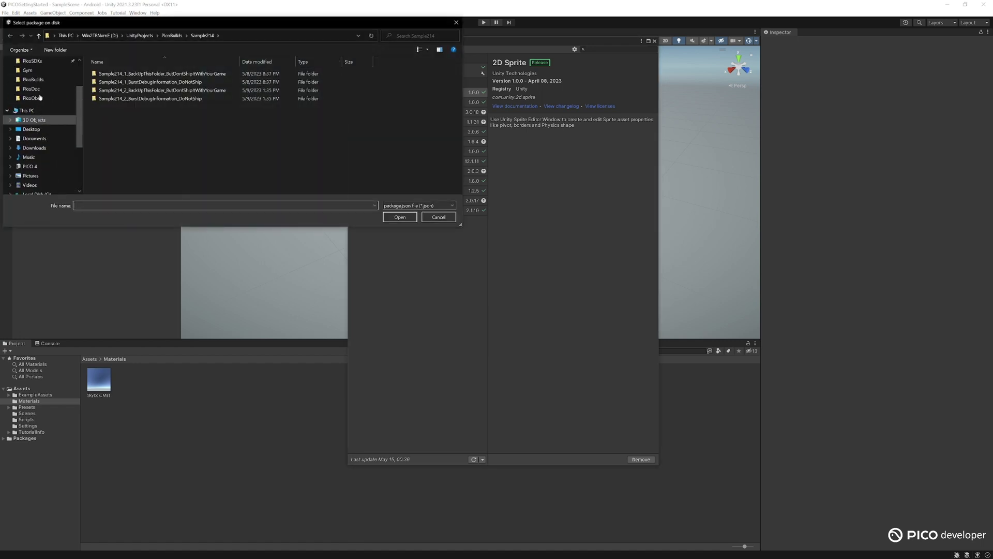
{"action": "scroll", "coordinate": [40, 97], "scroll_direction": "up", "scroll_amount": 2}
{"action": "left_click", "coordinate": [41, 114]}
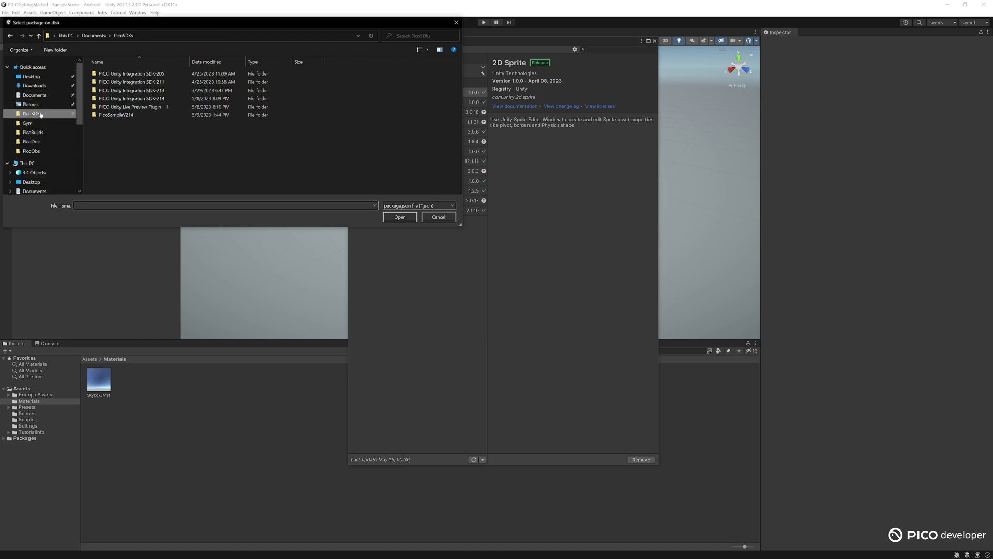
{"action": "left_click", "coordinate": [131, 99]}
{"action": "double_click", "coordinate": [131, 98]}
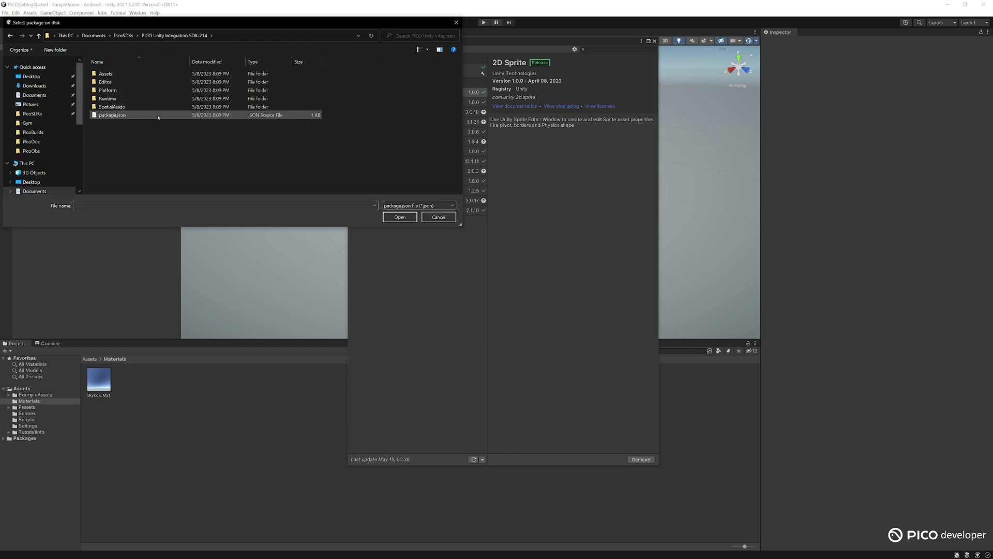
{"action": "left_click", "coordinate": [120, 115]}
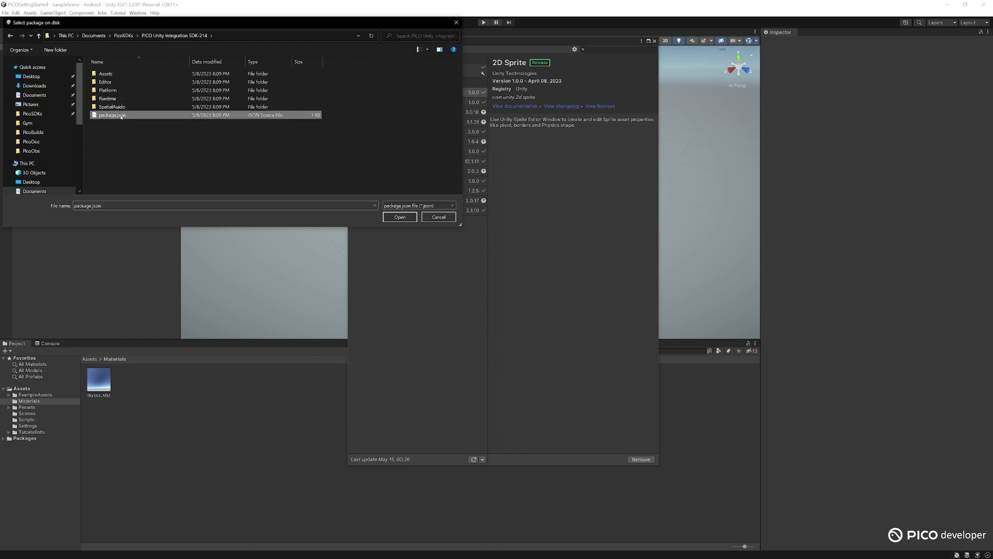
{"action": "left_click", "coordinate": [400, 217]}
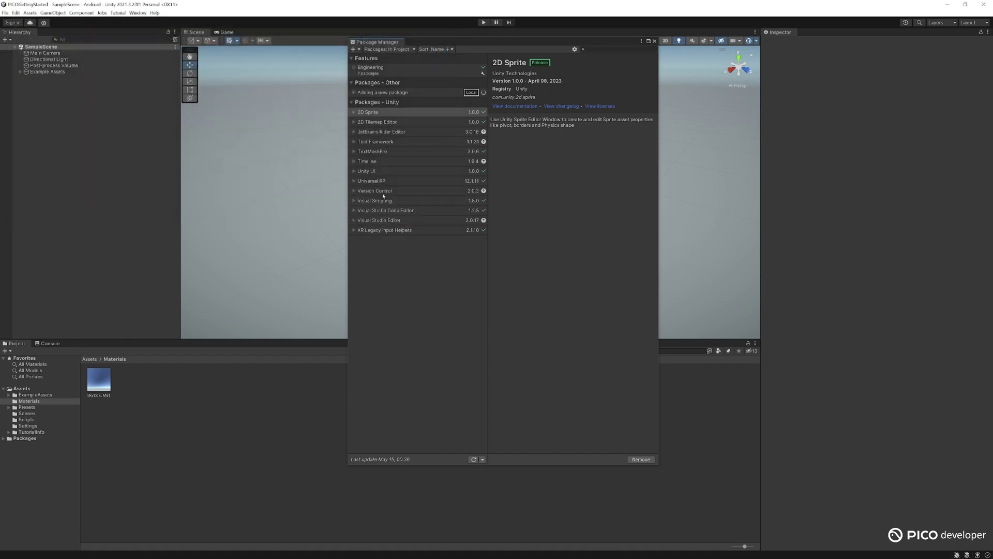
{"action": "left_click", "coordinate": [354, 93]}
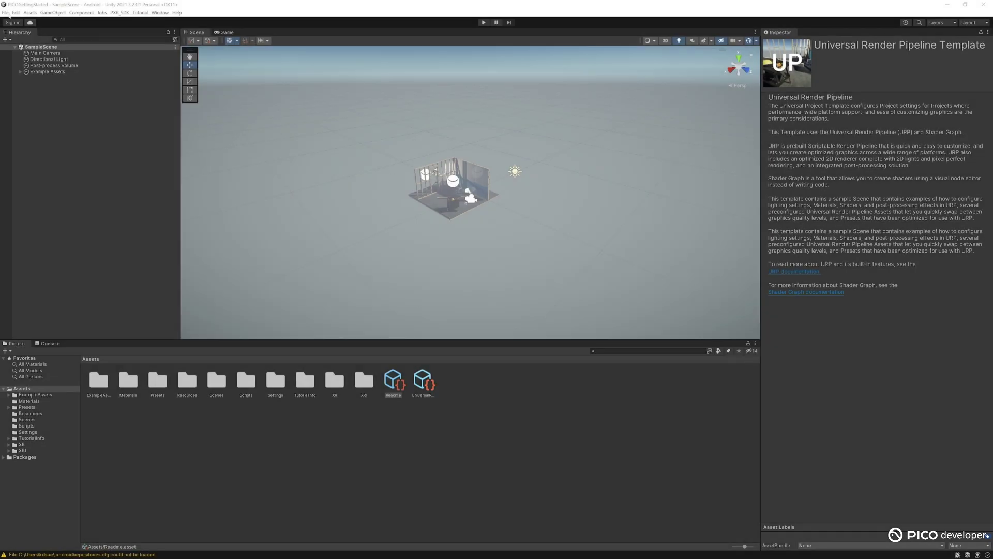
- Reveal ExampleAssets in Explorer, then go up to PICOGettingStarted and into its Packages folder
{"action": "right_click", "coordinate": [101, 385]}
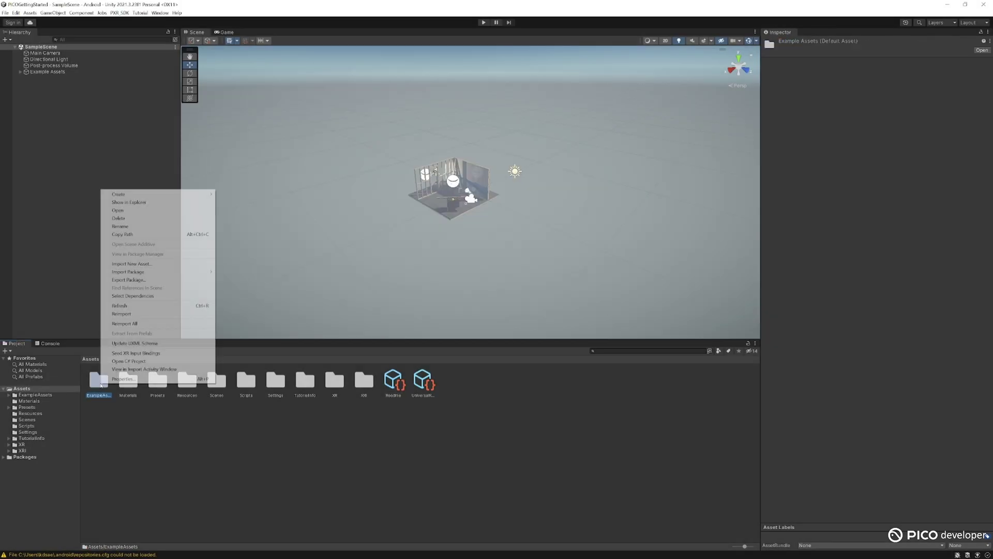
{"action": "left_click", "coordinate": [135, 202]}
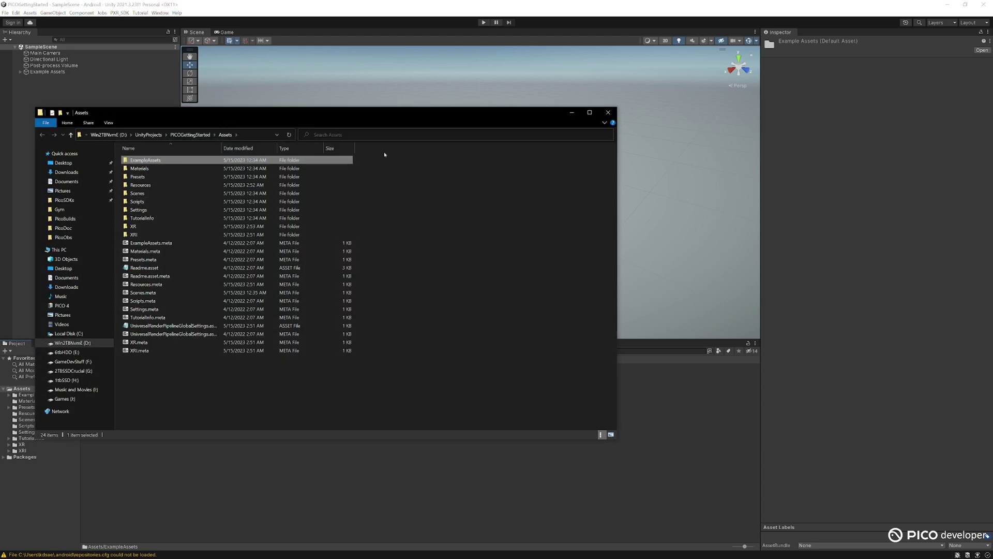
{"action": "left_click", "coordinate": [226, 136]}
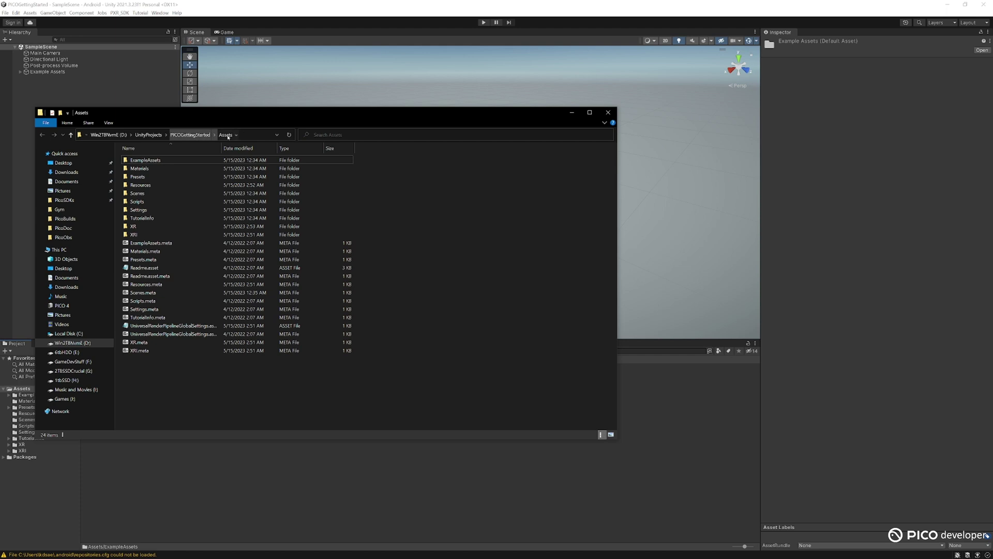
{"action": "left_click", "coordinate": [194, 134]}
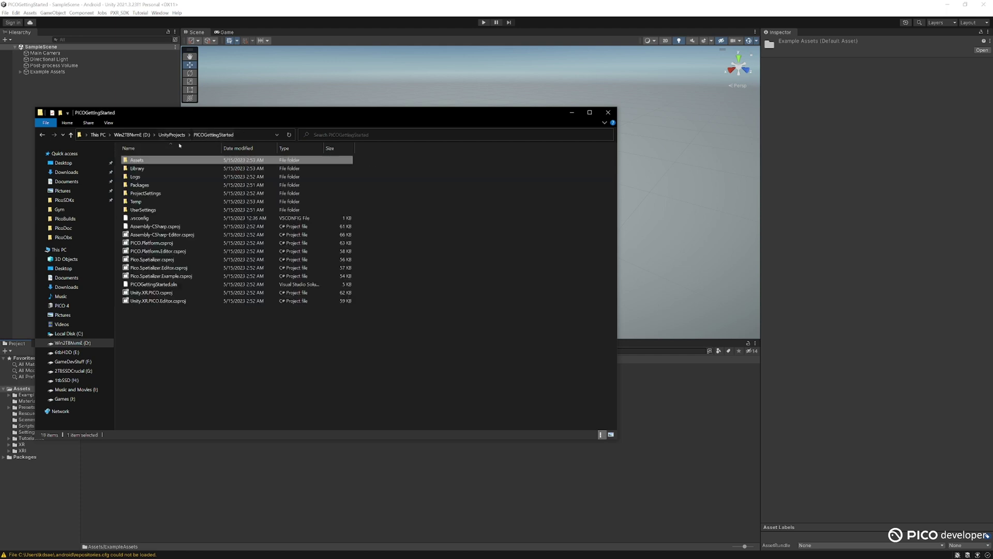
{"action": "double_click", "coordinate": [140, 185]}
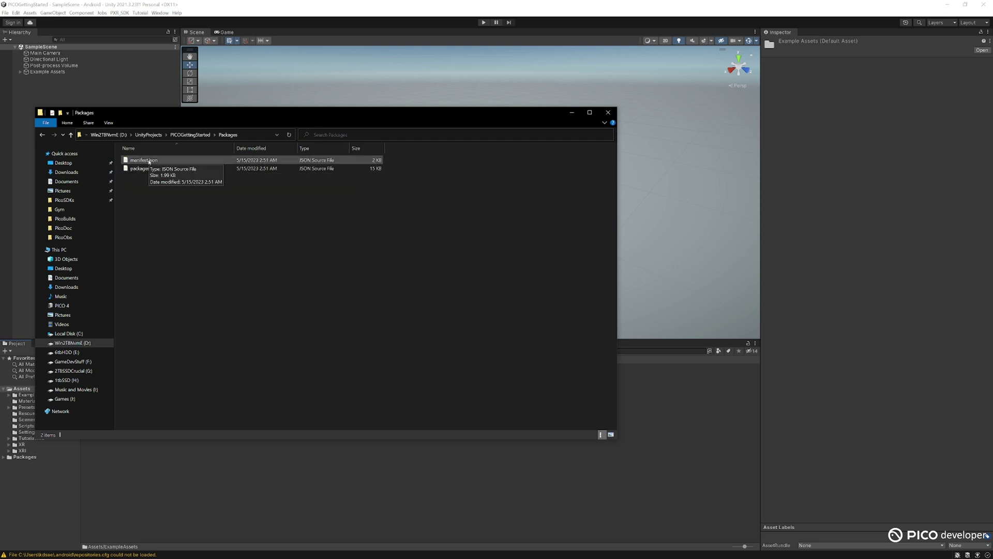
- Delete the com.unity.xr.picoxr line from manifest.json in VS Code and save the file
{"action": "double_click", "coordinate": [145, 160]}
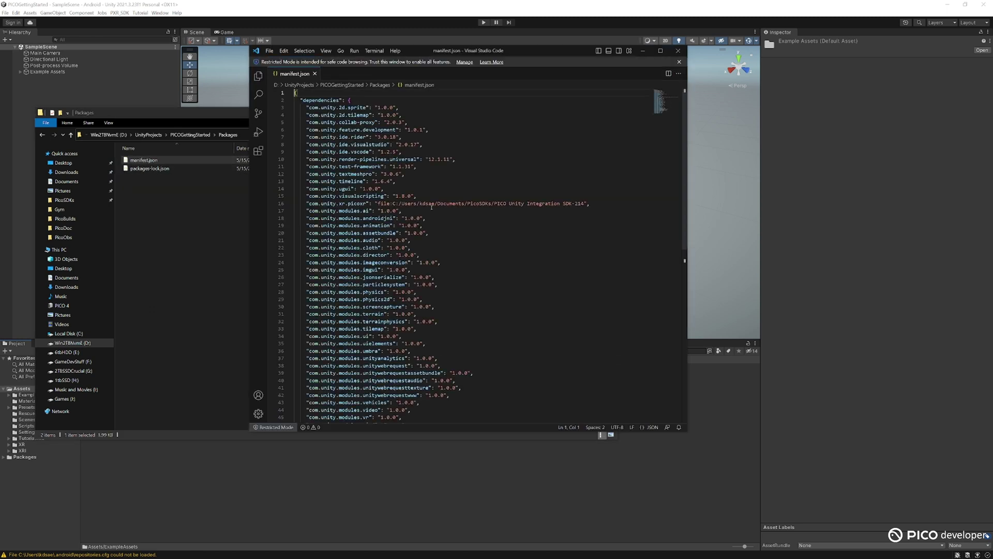
{"action": "scroll", "coordinate": [311, 181], "scroll_direction": "down", "scroll_amount": 1}
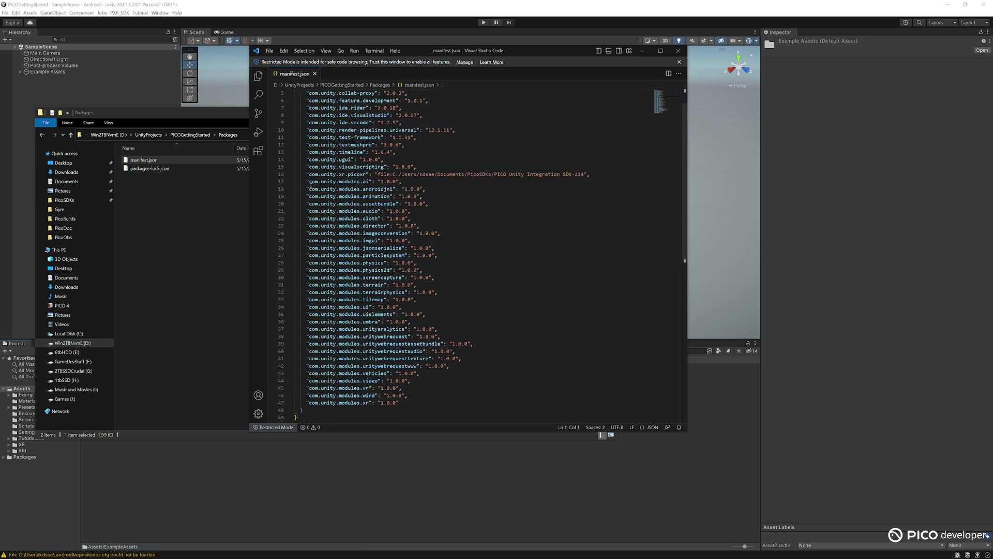
{"action": "left_click_drag", "start_coordinate": [307, 174], "coordinate": [590, 174]}
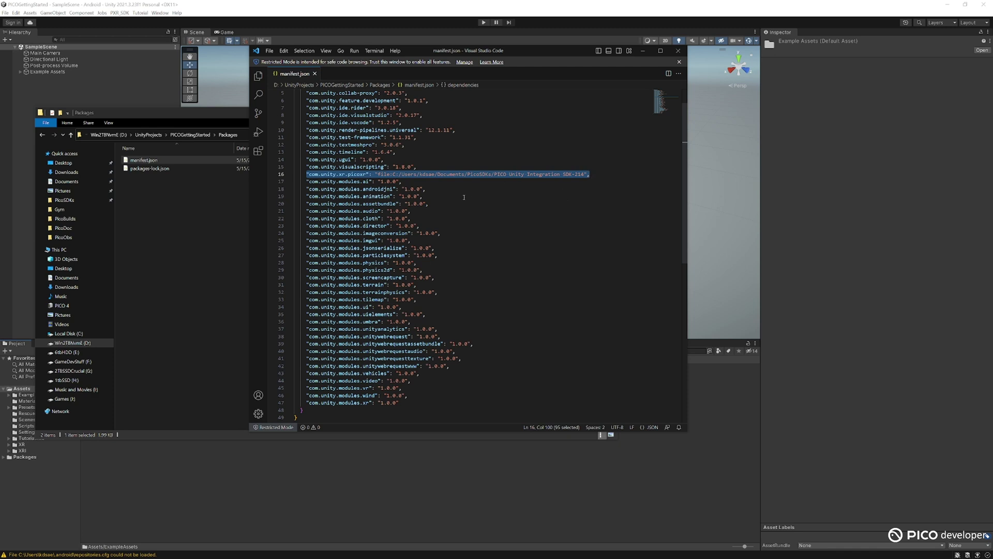
{"action": "scroll", "coordinate": [393, 225], "scroll_direction": "up", "scroll_amount": 1}
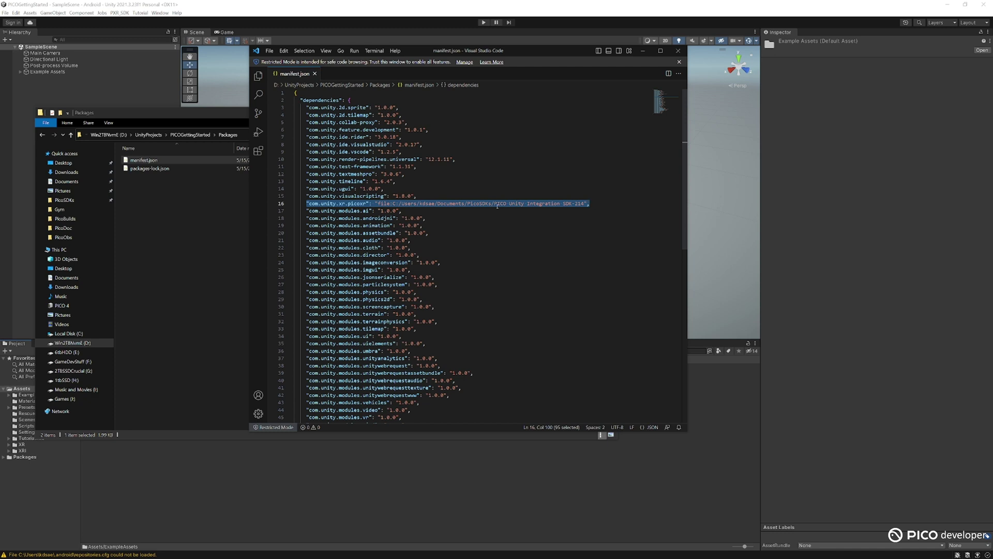
{"action": "left_click", "coordinate": [604, 204]}
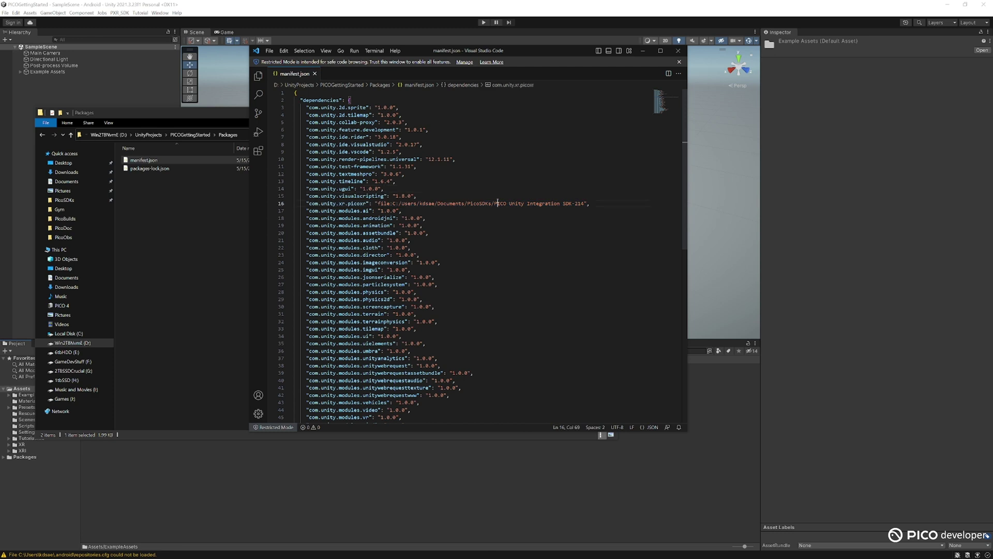
{"action": "left_click_drag", "start_coordinate": [605, 204], "coordinate": [257, 200]}
{"action": "key", "text": "Delete"}
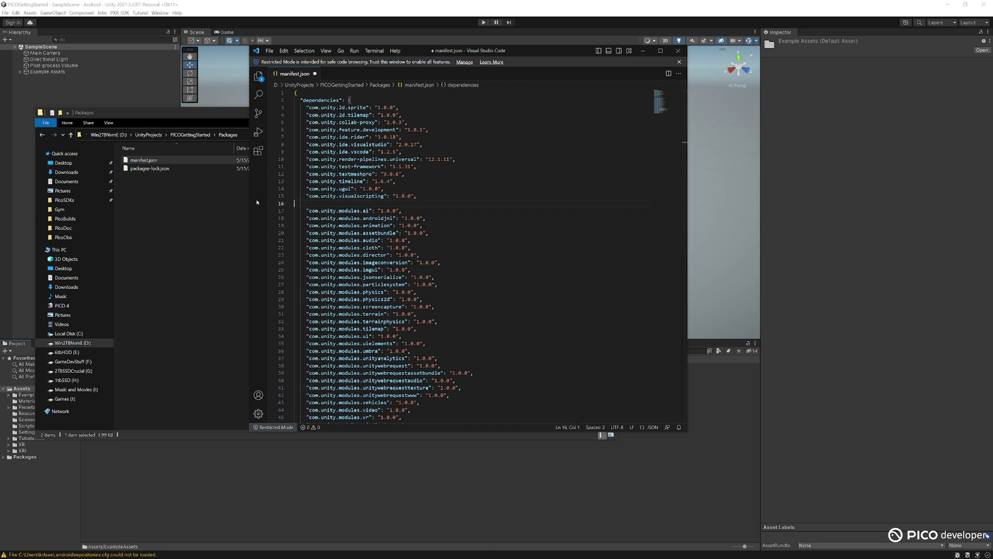
{"action": "key", "text": "BackSpace"}
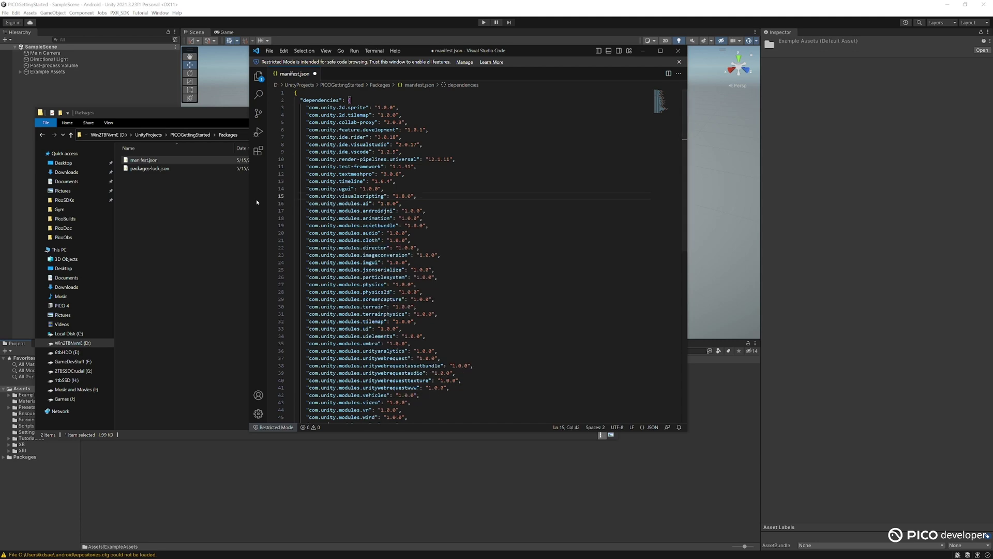
{"action": "key", "text": "ctrl+s"}
- Open packages-lock.json in VS Code and scroll down to the com.unity.xr.picoxr entry
{"action": "left_click", "coordinate": [678, 51]}
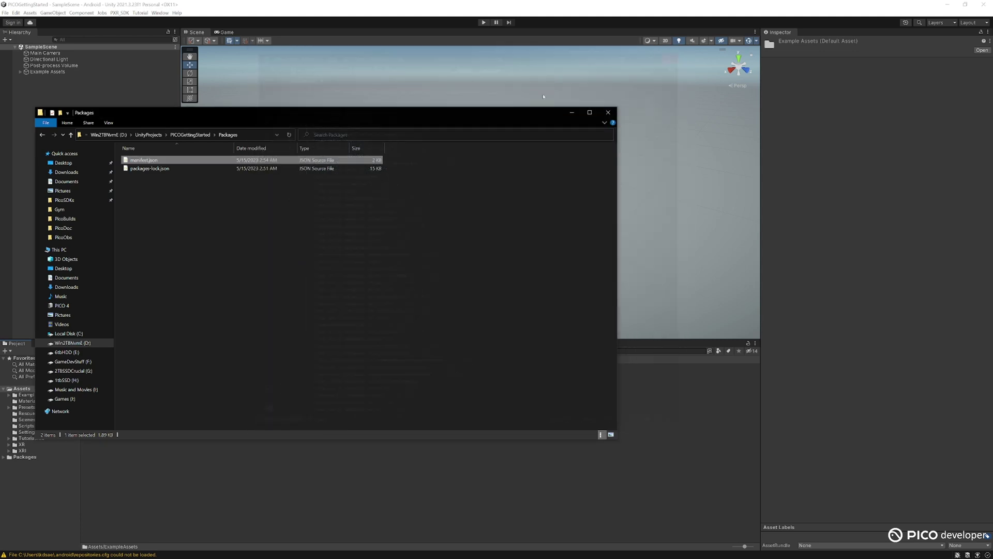
{"action": "double_click", "coordinate": [155, 169]}
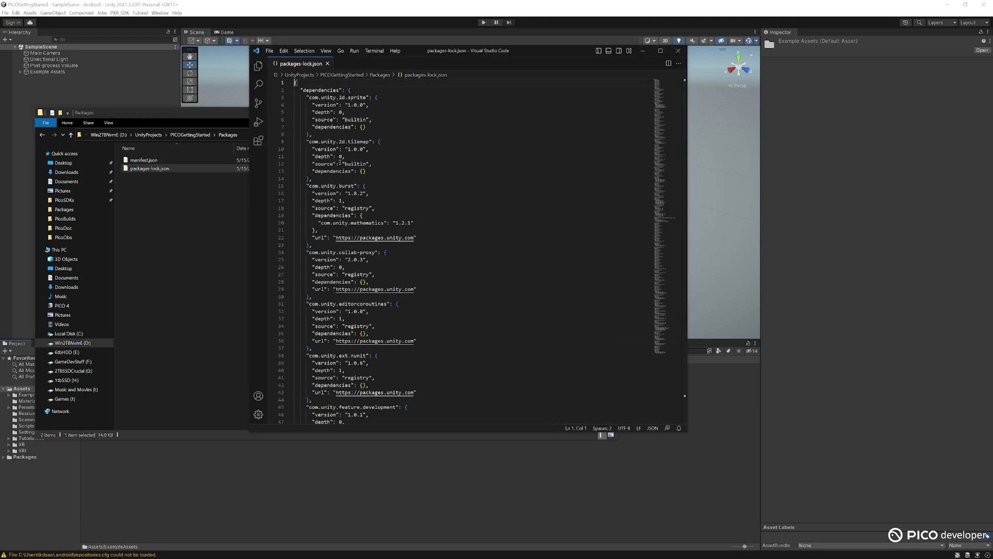
{"action": "scroll", "coordinate": [375, 176], "scroll_direction": "down", "scroll_amount": 10}
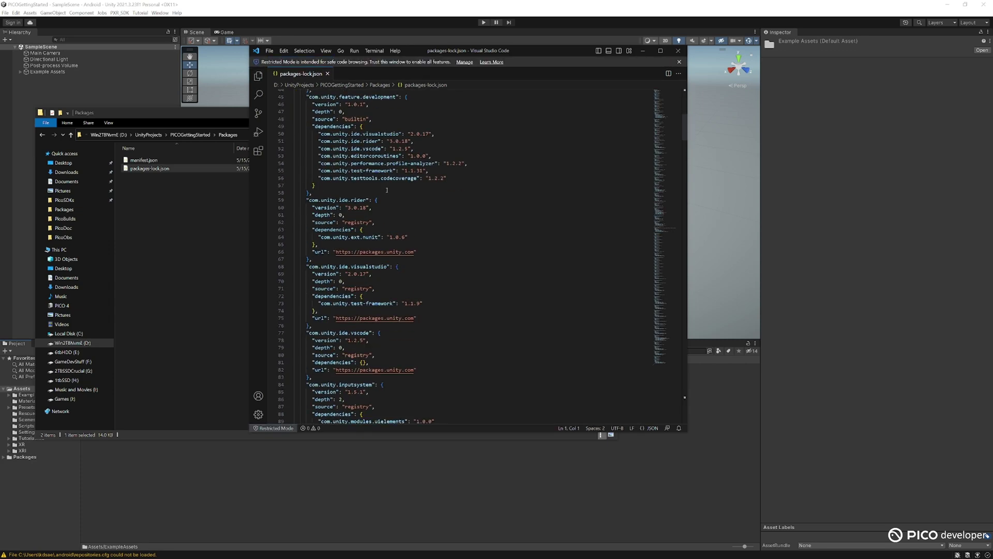
{"action": "scroll", "coordinate": [387, 190], "scroll_direction": "down", "scroll_amount": 20}
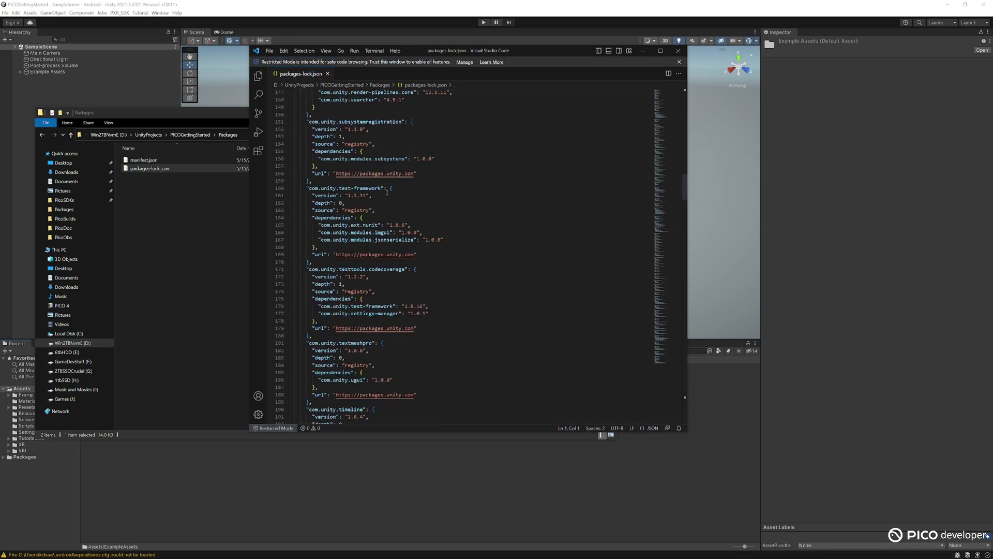
{"action": "scroll", "coordinate": [387, 192], "scroll_direction": "down", "scroll_amount": 12}
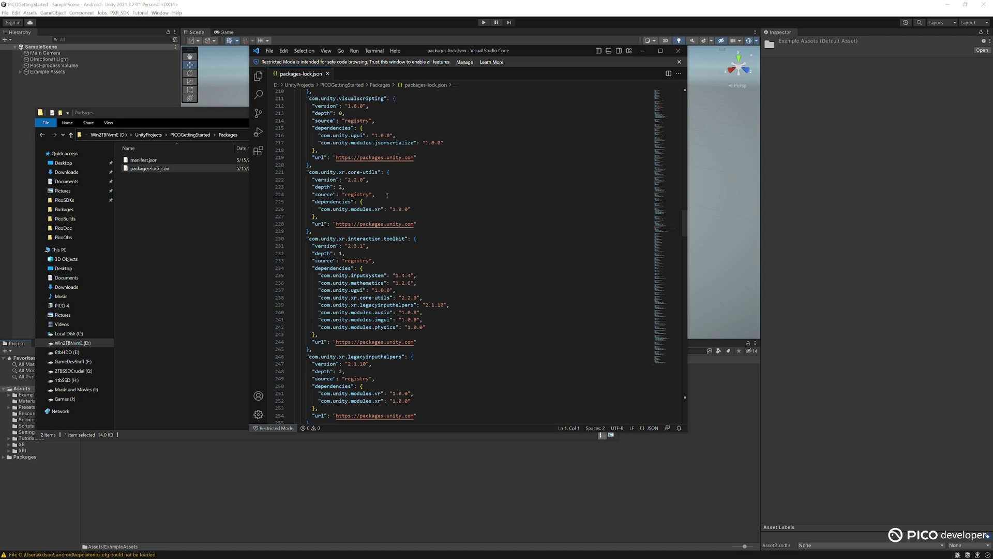
{"action": "scroll", "coordinate": [387, 195], "scroll_direction": "down", "scroll_amount": 3}
{"action": "scroll", "coordinate": [387, 195], "scroll_direction": "down", "scroll_amount": 6}
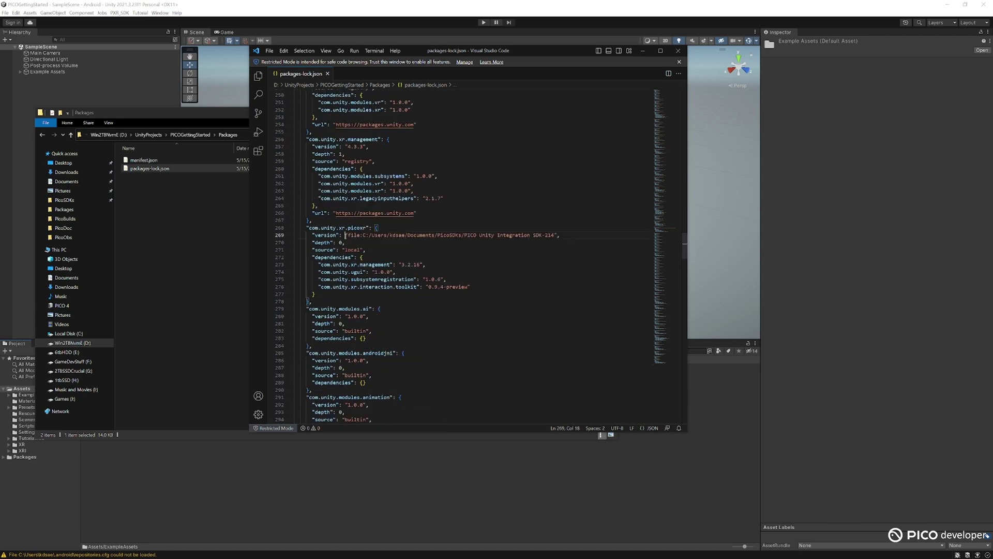
- Delete the whole com.unity.xr.picoxr block, save packages-lock.json and close the editor
{"action": "left_click_drag", "start_coordinate": [345, 236], "coordinate": [438, 239]}
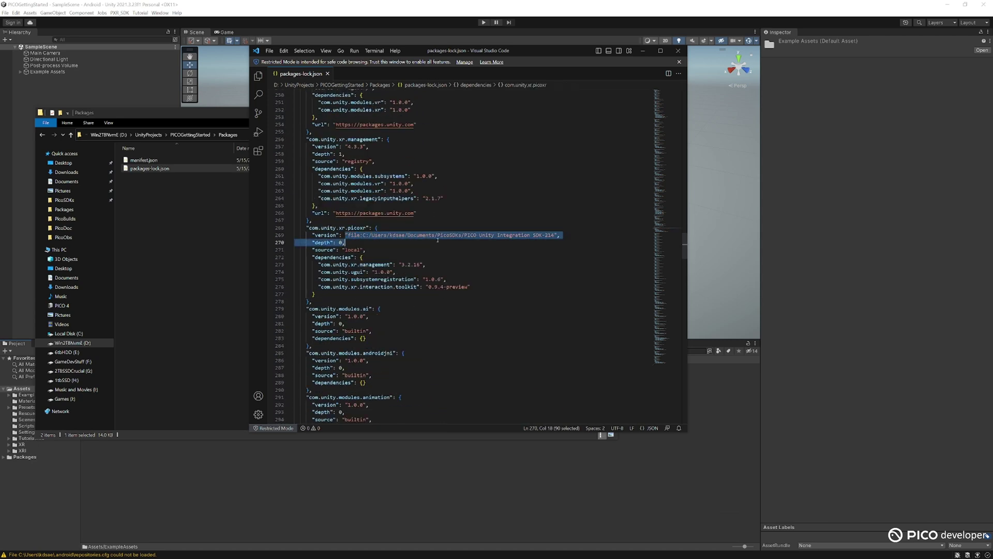
{"action": "left_click", "coordinate": [472, 263]}
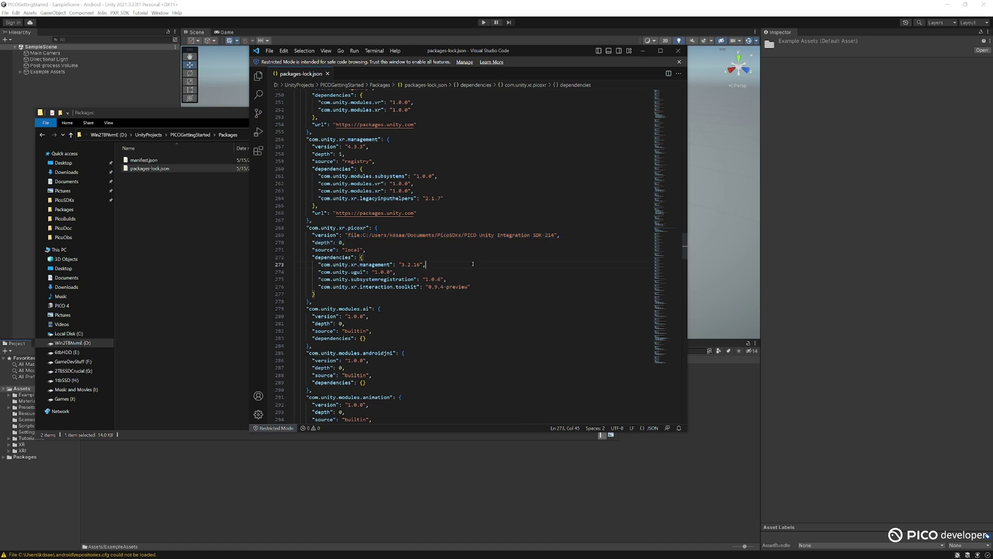
{"action": "left_click", "coordinate": [332, 297]}
{"action": "left_click_drag", "start_coordinate": [321, 301], "coordinate": [281, 231]}
{"action": "key", "text": "BackSpace"}
{"action": "key", "text": "BackSpace"}
{"action": "key", "text": "ctrl+s"}
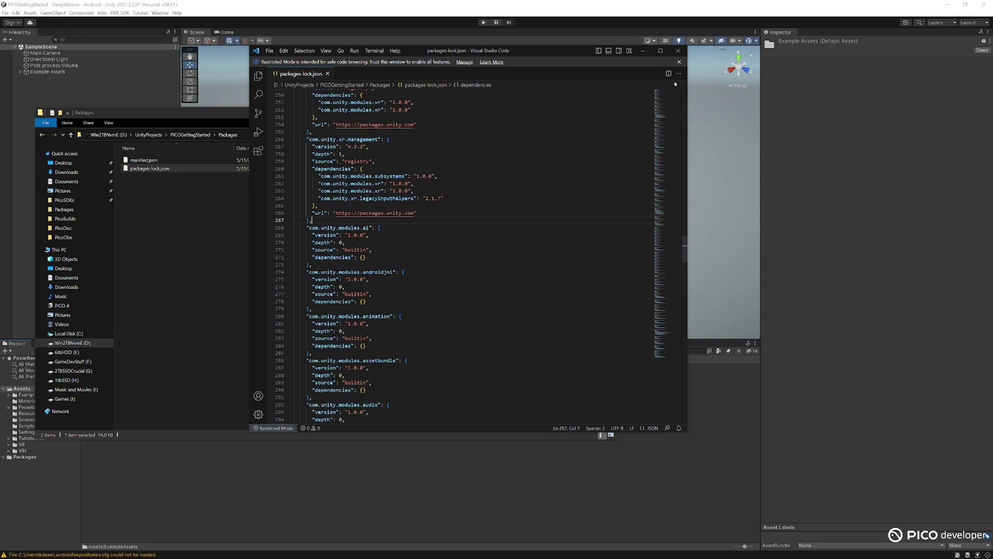
{"action": "left_click", "coordinate": [679, 51]}
- Copy the PICO Unity Integration SDK-214 folder from PicoSDKs into the project's Packages folder
{"action": "left_click_drag", "start_coordinate": [352, 117], "coordinate": [551, 89]}
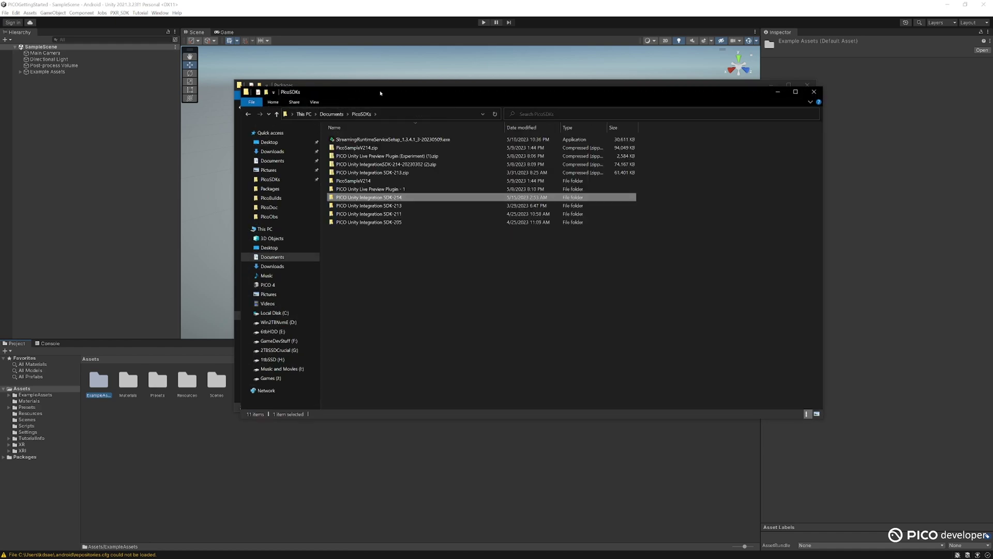
{"action": "left_click_drag", "start_coordinate": [370, 93], "coordinate": [645, 150]}
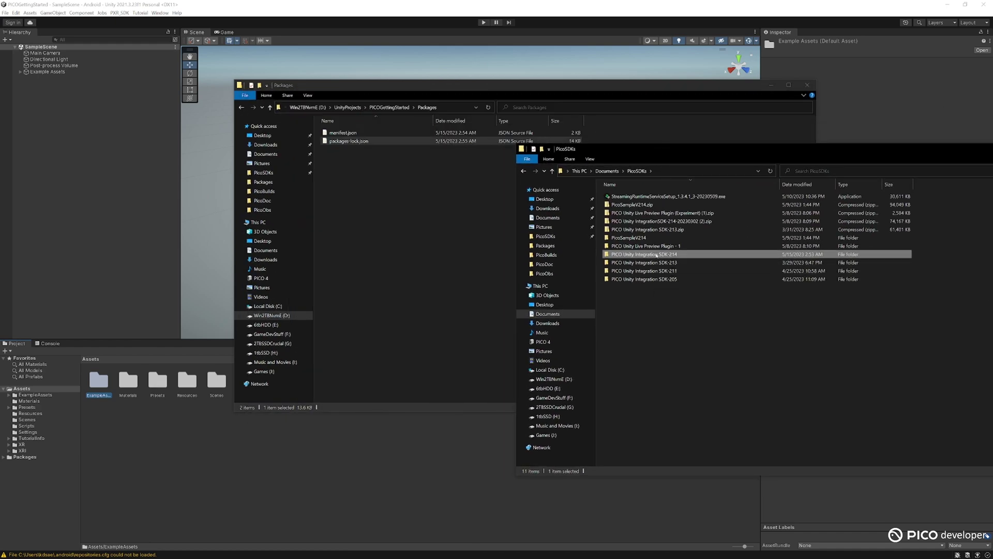
{"action": "left_click_drag", "start_coordinate": [656, 255], "coordinate": [344, 175]}
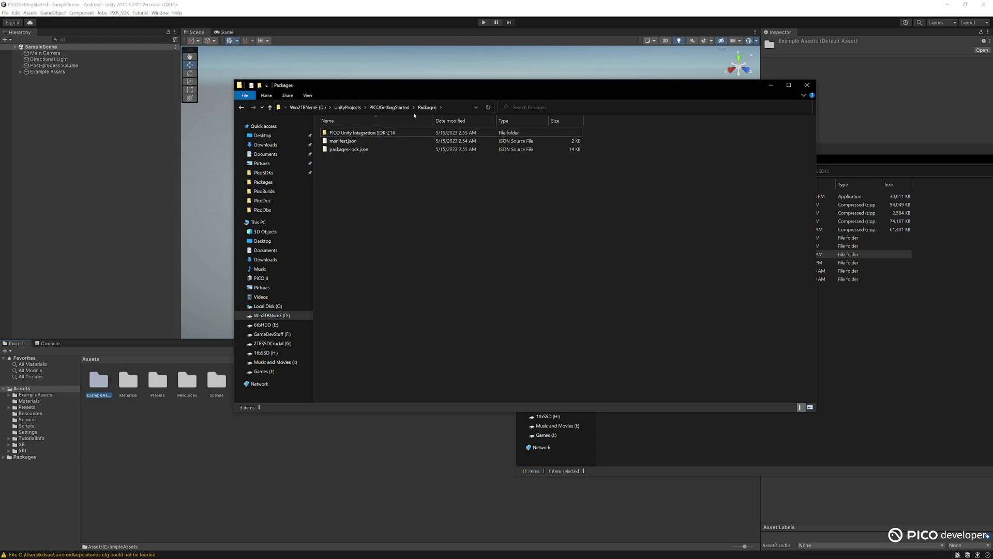
{"action": "left_click", "coordinate": [151, 220]}
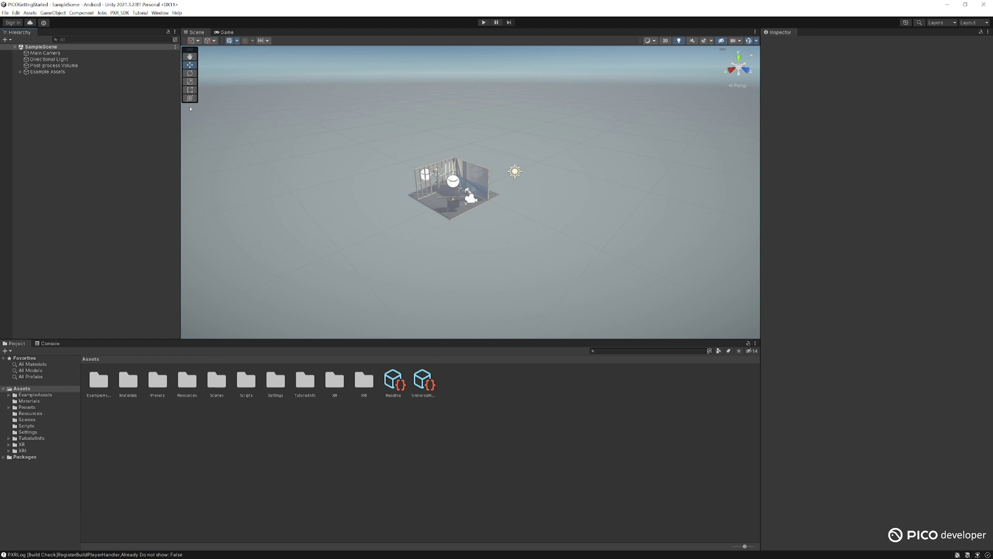
- Through Build Settings' Player Settings, enable PICO under XR Plug-in Management for Android
{"action": "left_click", "coordinate": [5, 13]}
{"action": "left_click", "coordinate": [18, 99]}
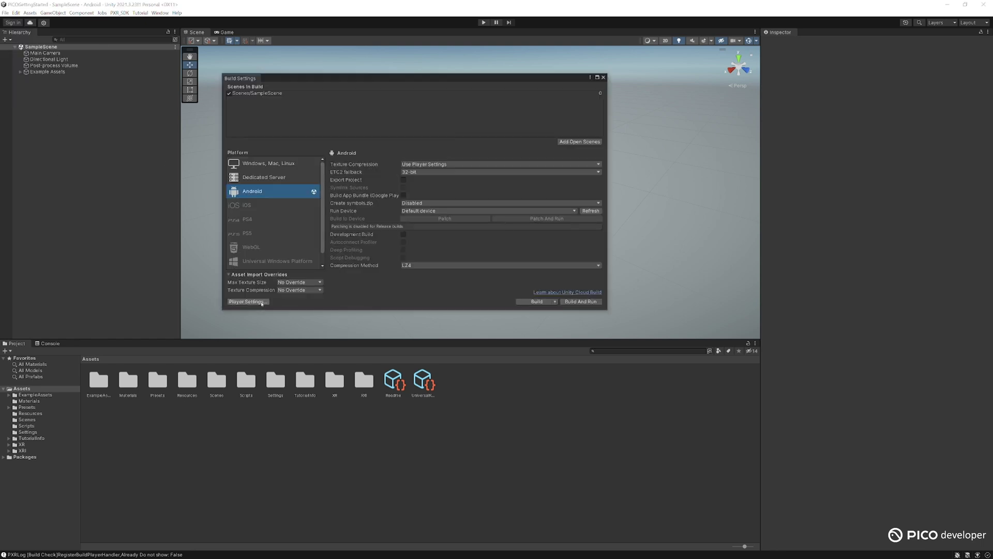
{"action": "left_click", "coordinate": [248, 302]}
{"action": "left_click", "coordinate": [353, 322]}
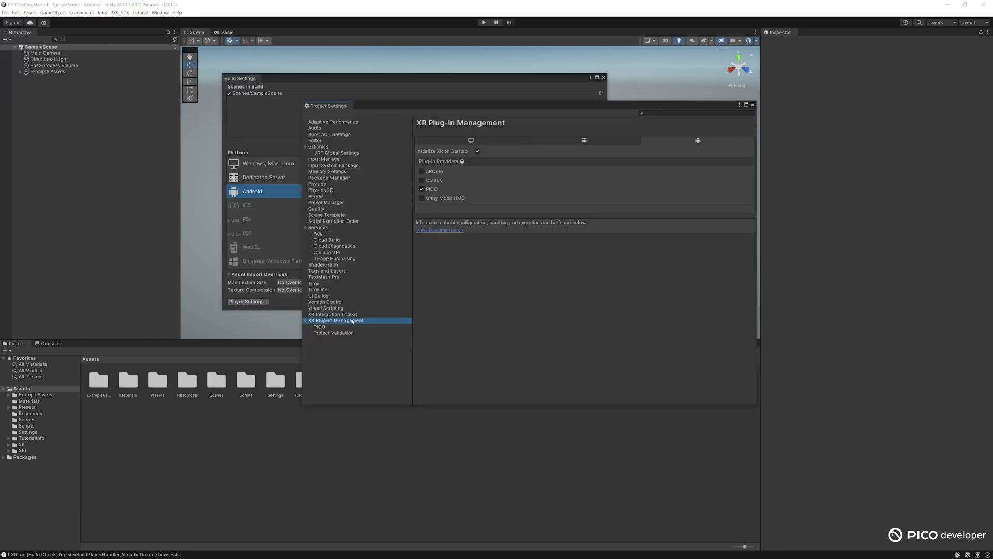
{"action": "left_click", "coordinate": [422, 190]}
- Add com.unity.xr.interaction.toolkit by name in Package Manager and expand its Samples list
{"action": "left_click", "coordinate": [752, 105]}
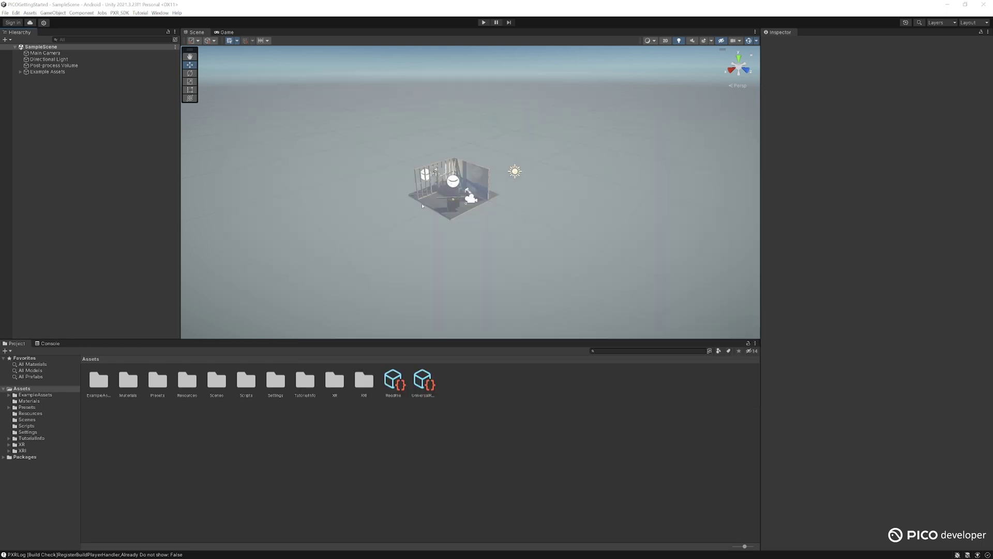
{"action": "left_click", "coordinate": [160, 13]}
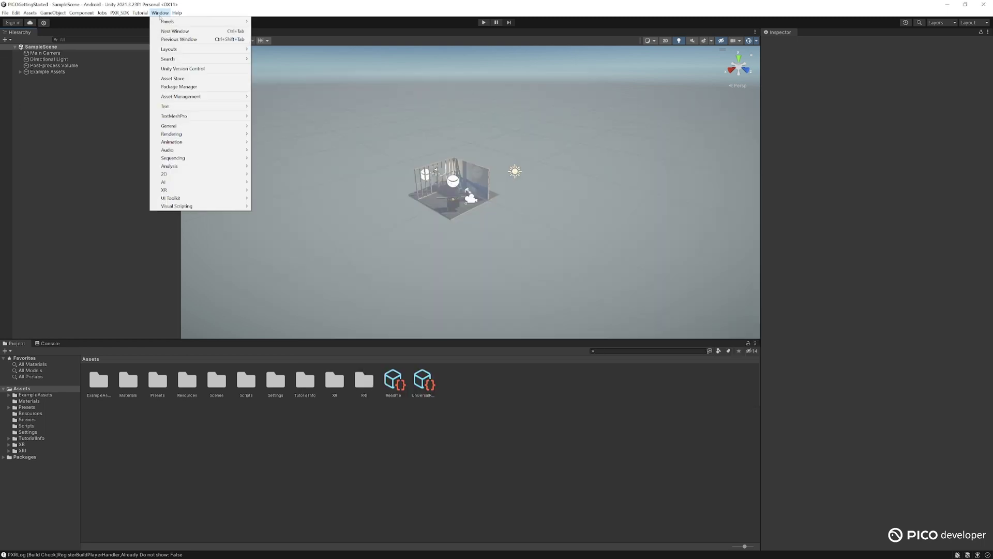
{"action": "left_click", "coordinate": [178, 87]}
{"action": "left_click", "coordinate": [359, 50]}
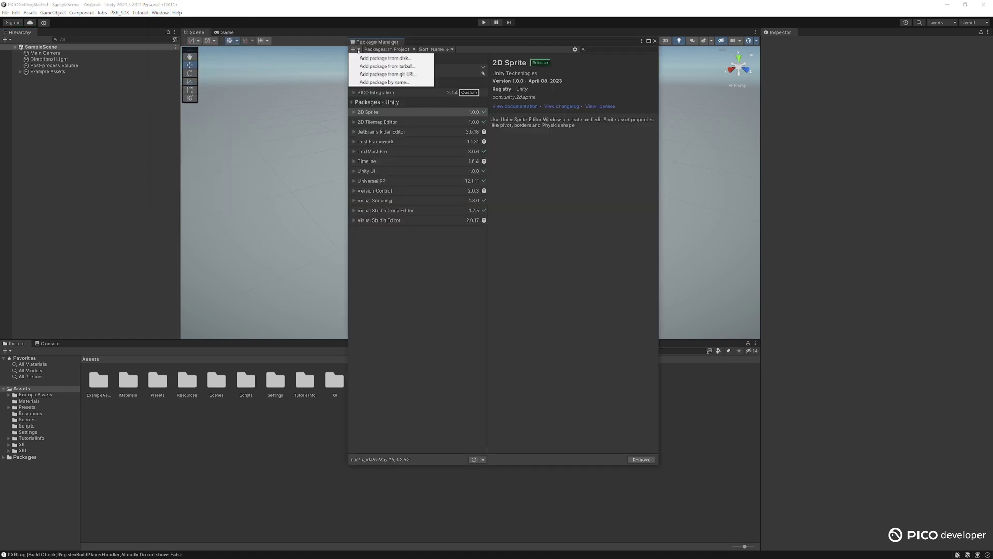
{"action": "left_click", "coordinate": [385, 82]}
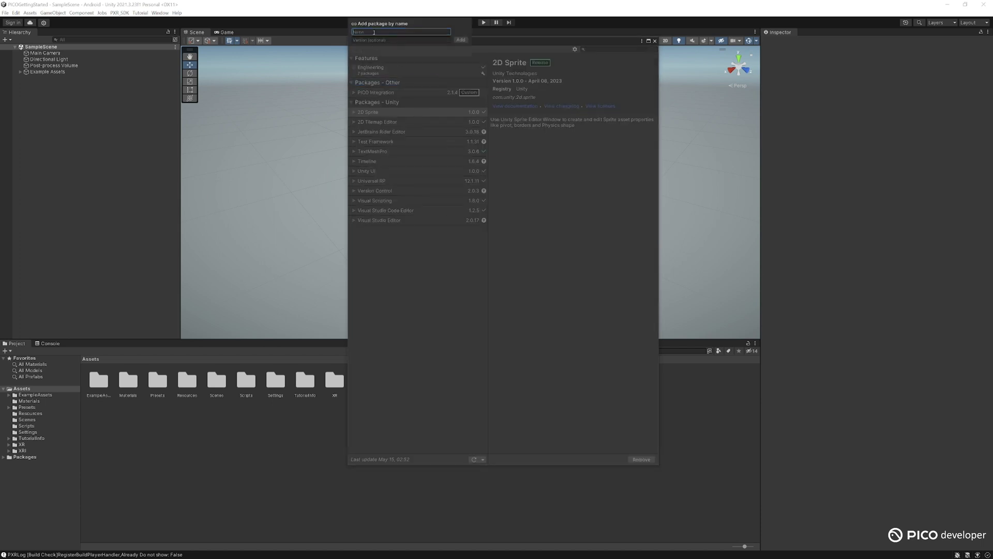
{"action": "type", "text": "com.unity.xr.interaction.toolkit"}
{"action": "left_click", "coordinate": [457, 40]}
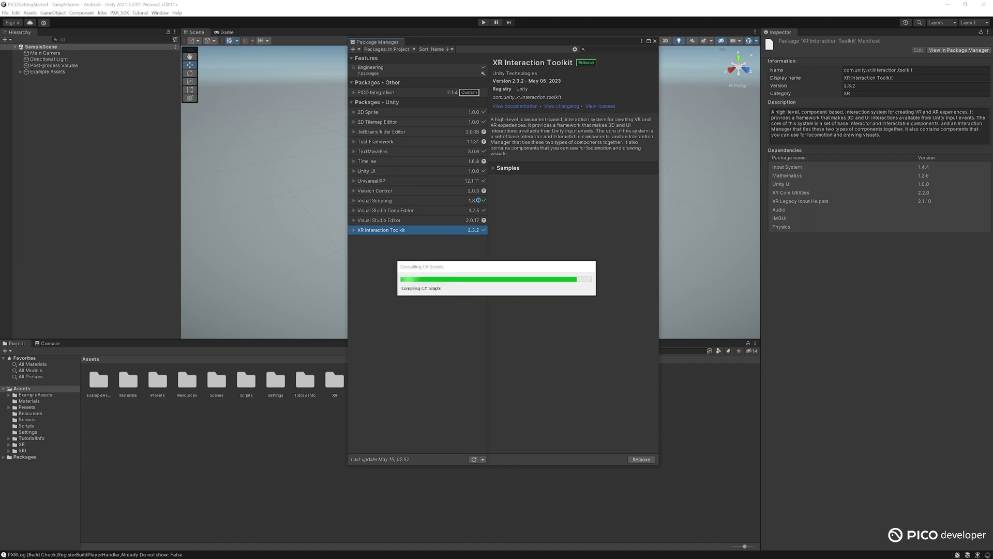
{"action": "left_click", "coordinate": [494, 168]}
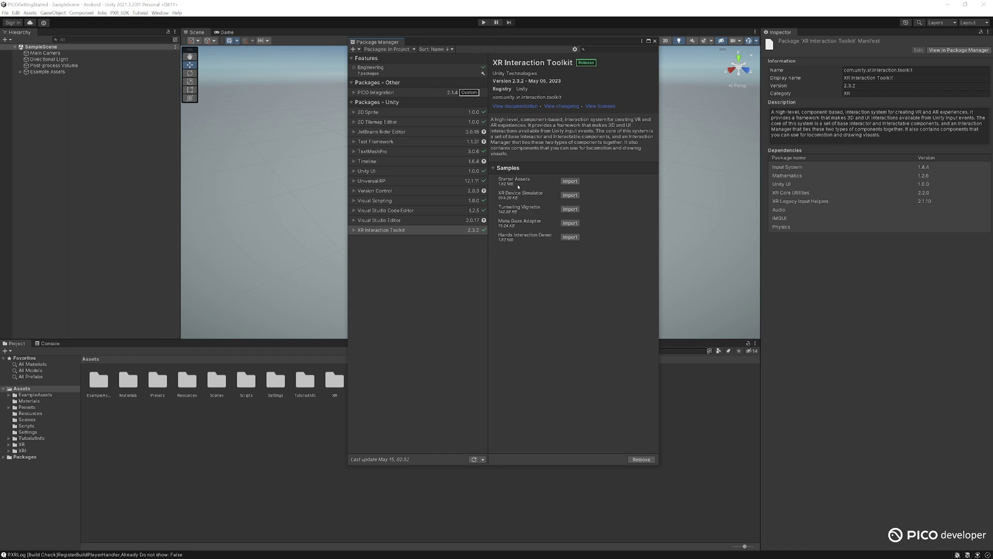
- Import Starter Assets and open DemoScene from Samples/XR Interaction Toolkit/2.3.2/Starter Assets
{"action": "left_click", "coordinate": [569, 181]}
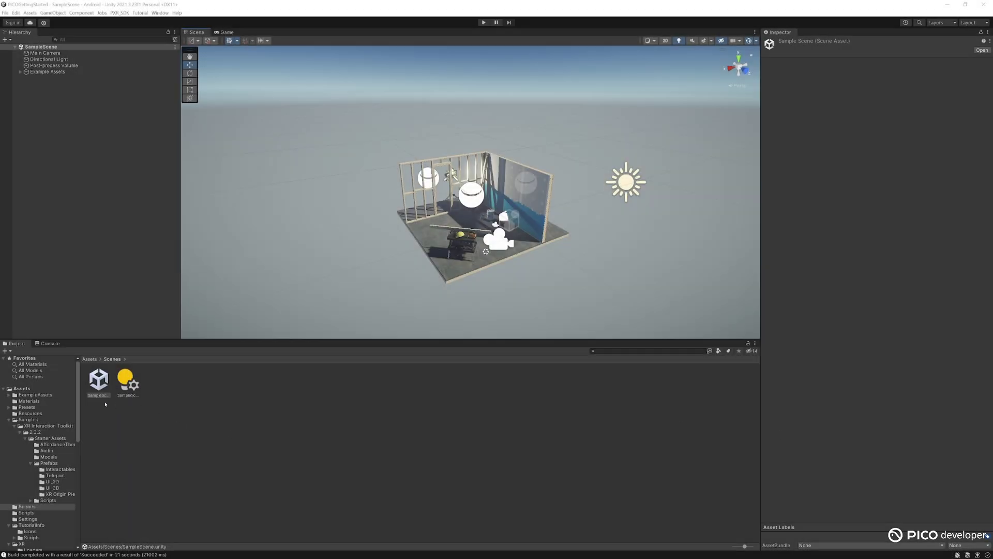
{"action": "left_click", "coordinate": [49, 431]}
{"action": "left_click", "coordinate": [50, 438]}
{"action": "double_click", "coordinate": [246, 380]}
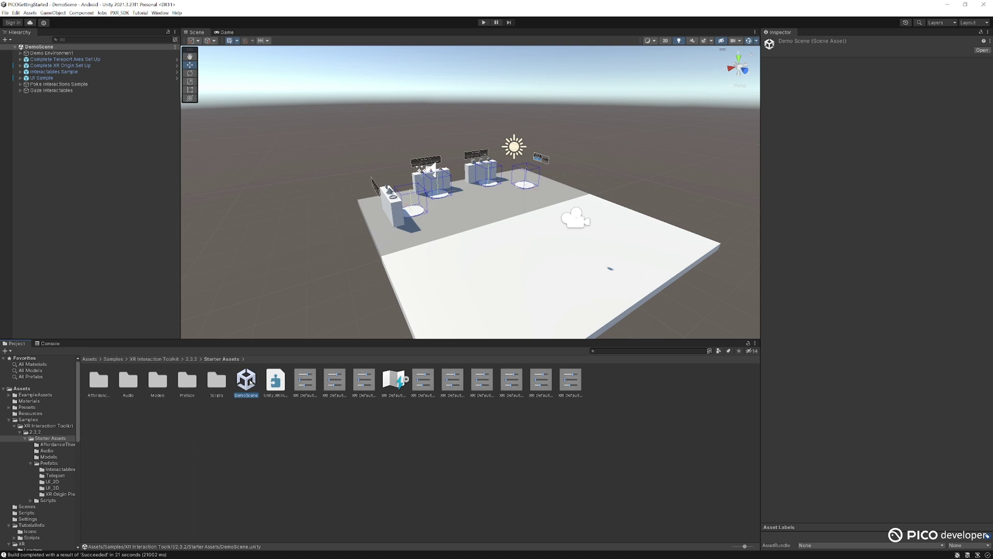
- Select XR Origin under Complete XR Origin Set Up and set its Tracking Origin Mode to Floor
{"action": "left_click", "coordinate": [63, 67]}
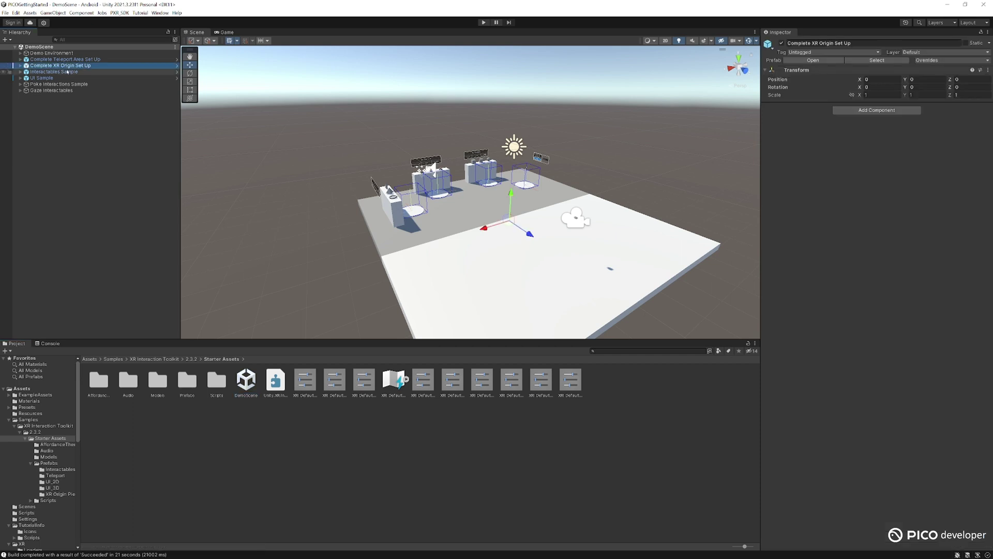
{"action": "left_click", "coordinate": [20, 66]}
{"action": "left_click", "coordinate": [45, 91]}
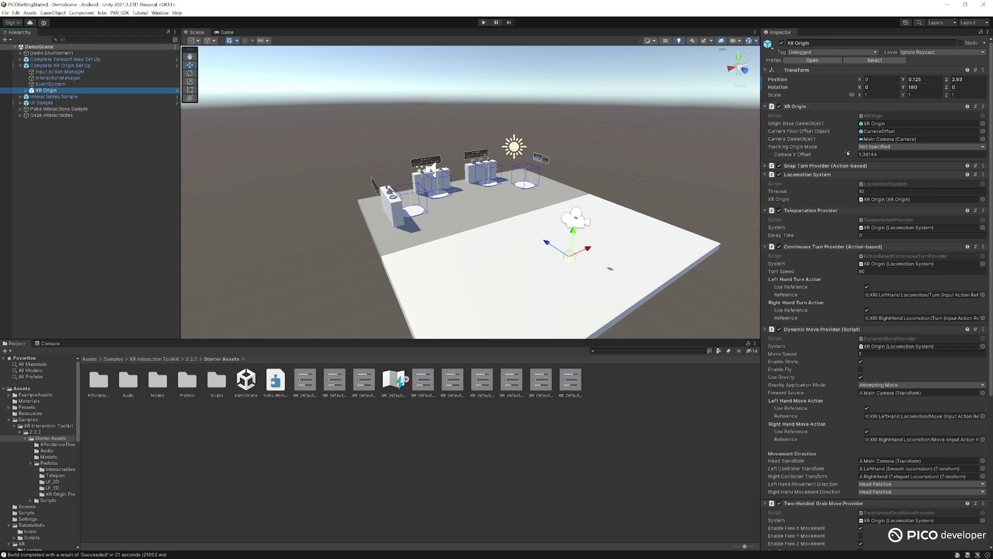
{"action": "left_click", "coordinate": [875, 147]}
{"action": "left_click", "coordinate": [879, 172]}
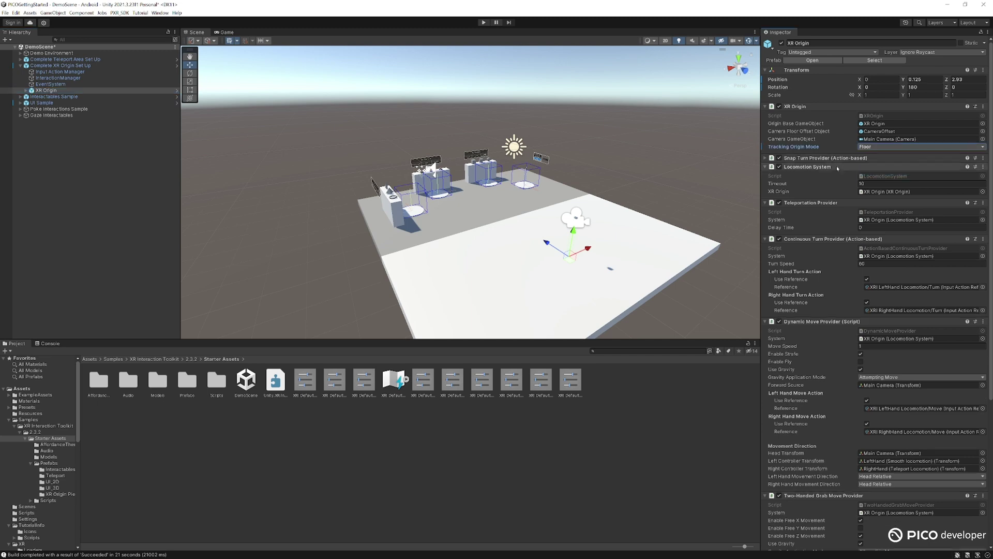
- Add the PXR_Manager component to XR Origin via Add Component search
{"action": "scroll", "coordinate": [838, 207], "scroll_direction": "down", "scroll_amount": 10}
{"action": "left_click", "coordinate": [875, 540]}
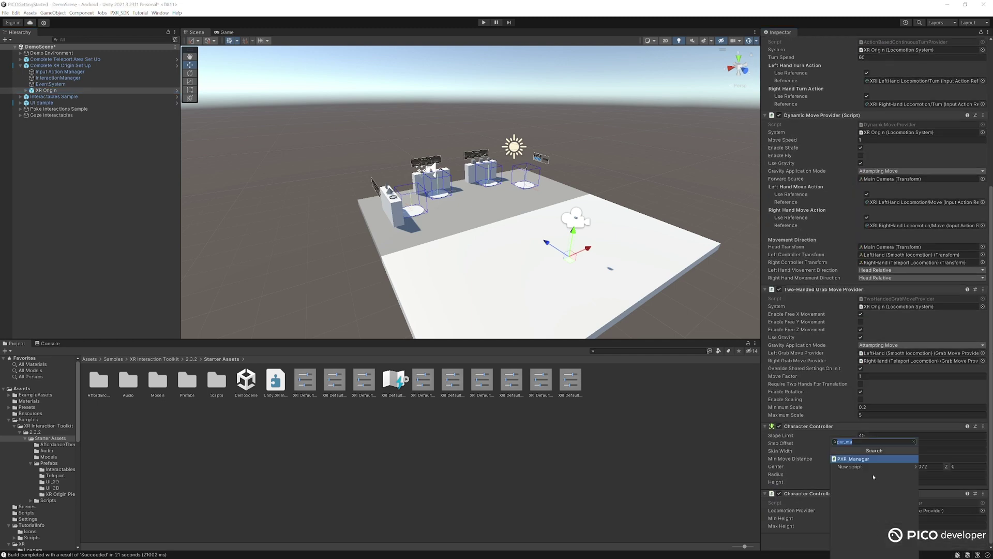
{"action": "left_click", "coordinate": [854, 459]}
{"action": "scroll", "coordinate": [849, 468], "scroll_direction": "down", "scroll_amount": 5}
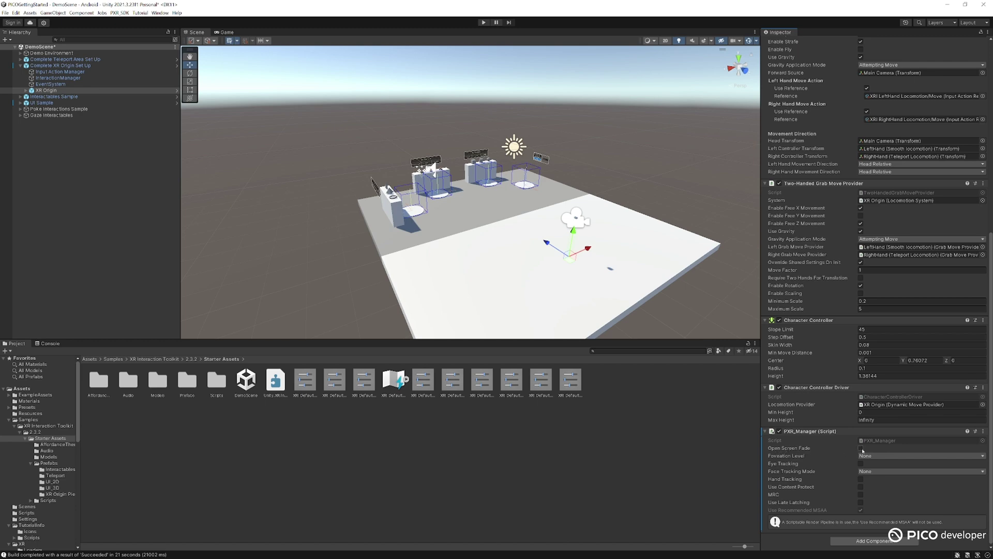
- Check Main Camera, then show the LeftHand (Smooth locomotion) controller's model prefab and tracking references
{"action": "left_click", "coordinate": [576, 217]}
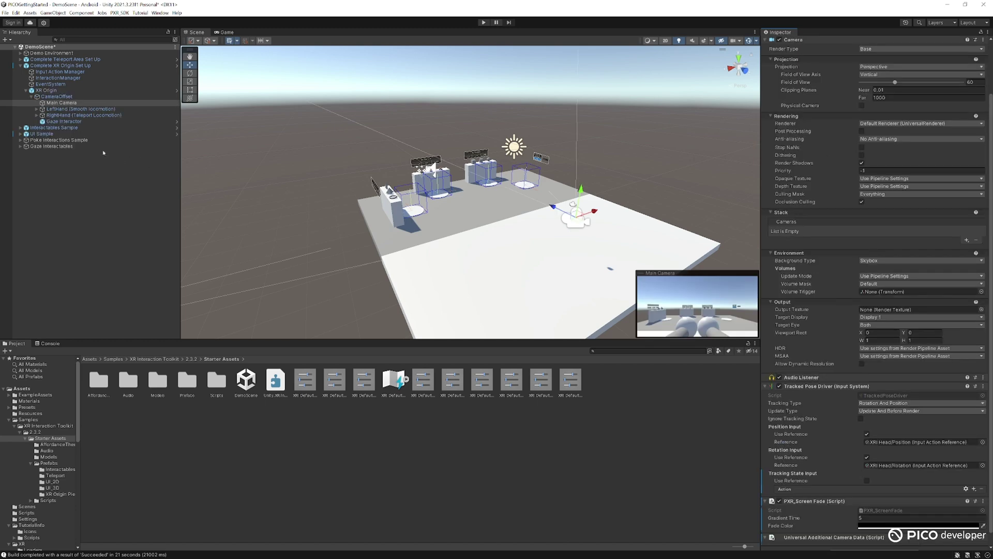
{"action": "left_click", "coordinate": [52, 110]}
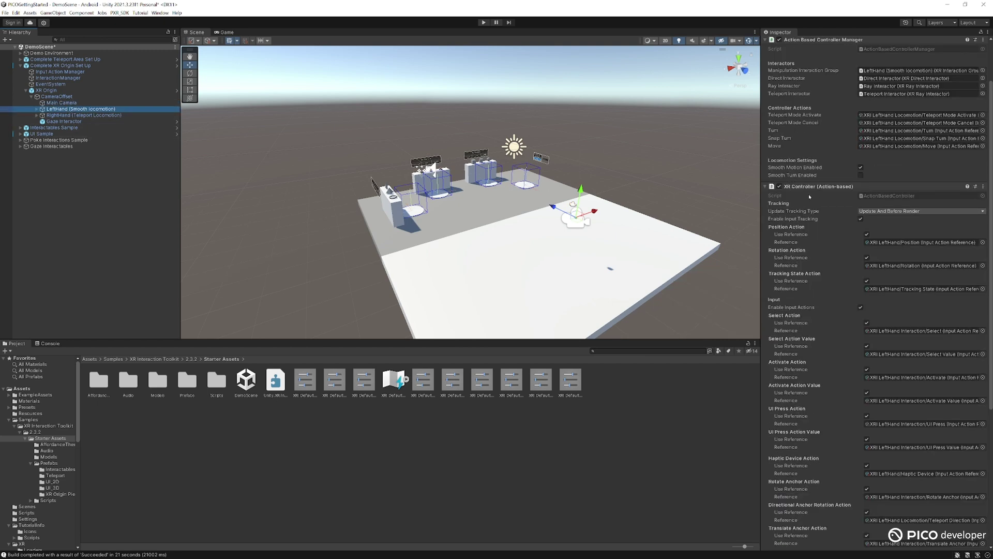
{"action": "scroll", "coordinate": [837, 239], "scroll_direction": "down", "scroll_amount": 5}
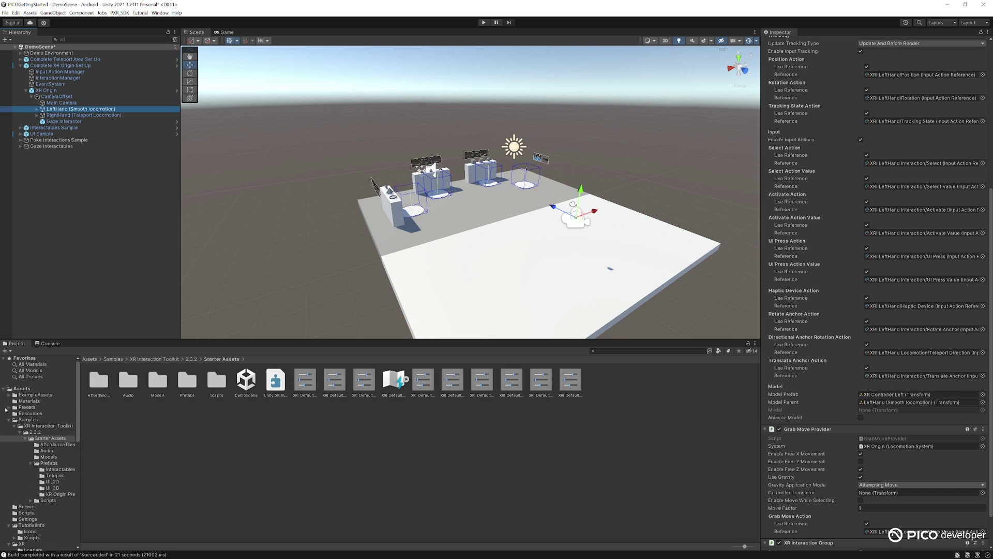
- Browse to Packages > PICO Integration > Assets > Resources > Prefabs in the Project window
{"action": "left_click", "coordinate": [4, 389]}
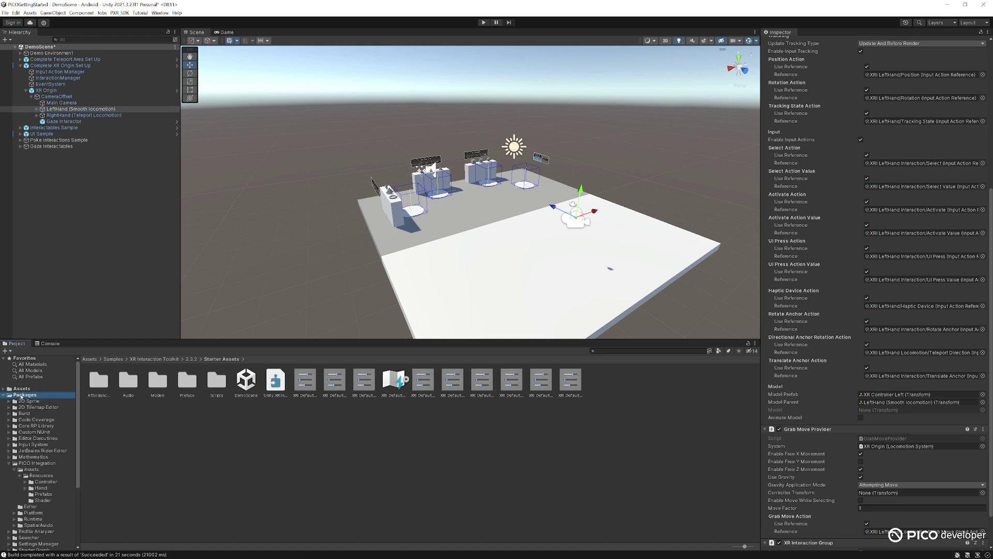
{"action": "left_click", "coordinate": [23, 395]}
{"action": "left_click", "coordinate": [47, 462]}
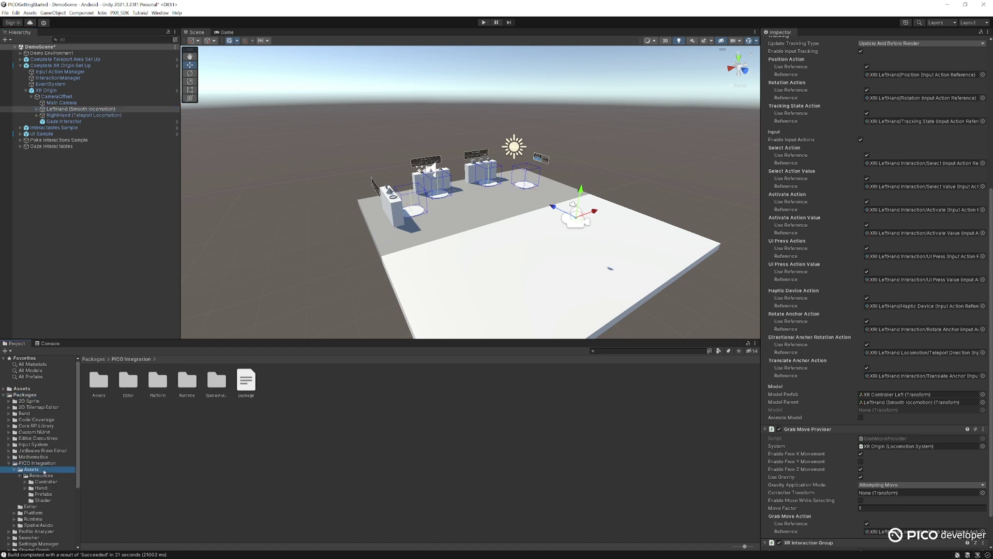
{"action": "left_click", "coordinate": [46, 468]}
{"action": "left_click", "coordinate": [44, 494]}
{"action": "left_click", "coordinate": [187, 381]}
- Assign LeftControllerModel to LeftHand and RightControllerModel to RightHand as Model Prefab
{"action": "left_click", "coordinate": [81, 109]}
{"action": "scroll", "coordinate": [777, 428], "scroll_direction": "down", "scroll_amount": 9}
{"action": "left_click_drag", "start_coordinate": [187, 381], "coordinate": [911, 433]}
{"action": "left_click", "coordinate": [97, 115]}
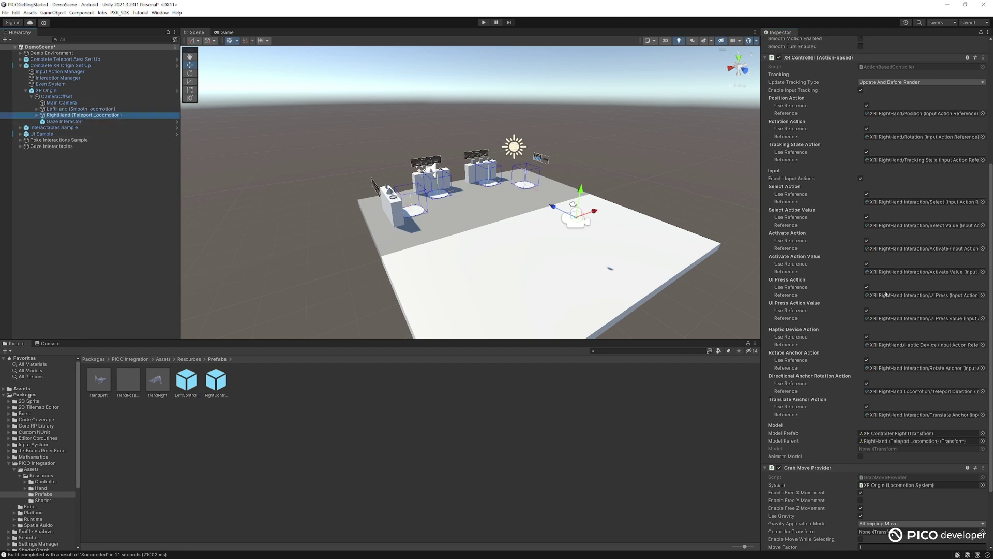
{"action": "left_click_drag", "start_coordinate": [216, 381], "coordinate": [910, 371]}
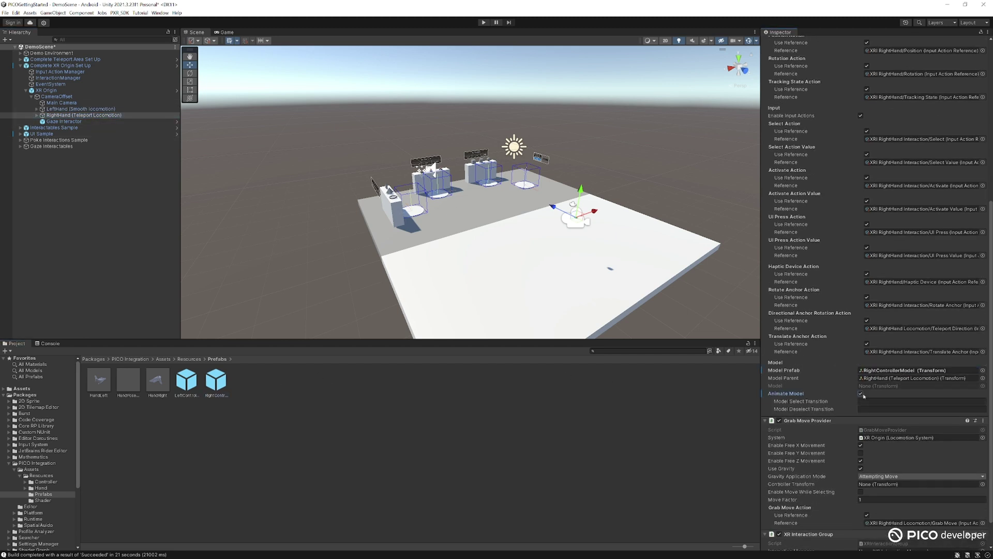
- Enable Animate Model on the LeftHand controller and view the demo tables
{"action": "left_click", "coordinate": [81, 109]}
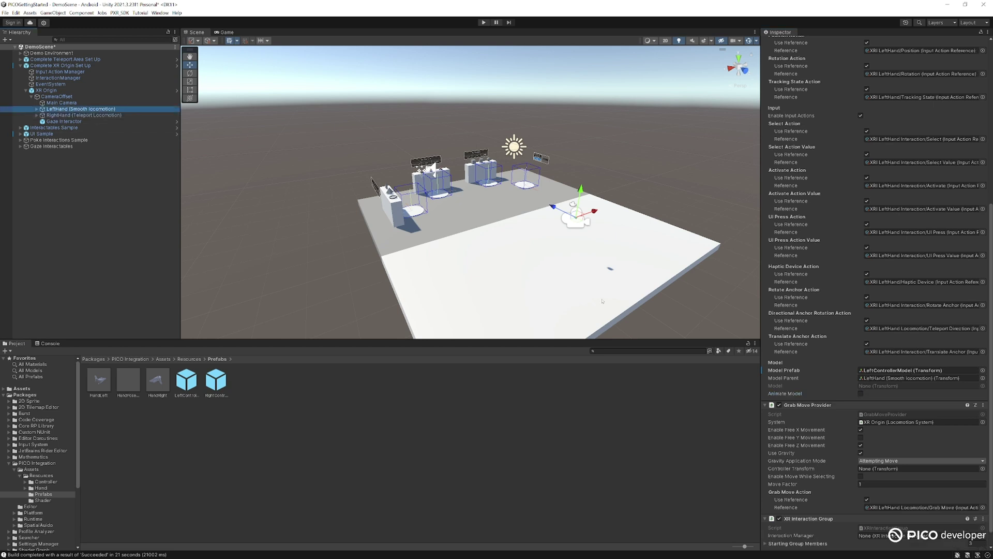
{"action": "left_click", "coordinate": [861, 393]}
{"action": "scroll", "coordinate": [874, 406], "scroll_direction": "down", "scroll_amount": 2}
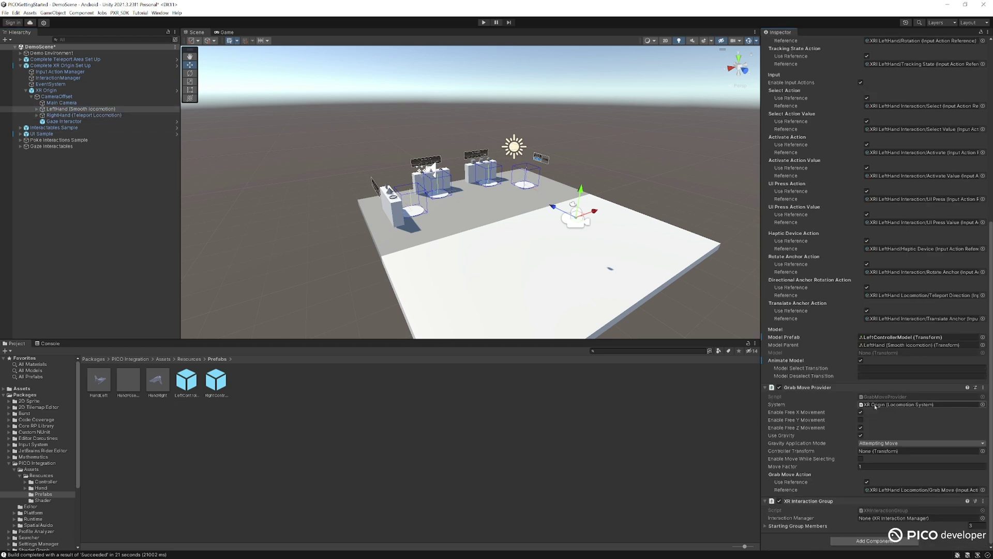
{"action": "mouse_move", "coordinate": [619, 179]}
{"action": "right_mouse_down"}
{"action": "mouse_move", "coordinate": [620, 199]}
{"action": "mouse_move", "coordinate": [620, 175]}
{"action": "right_mouse_up"}
{"action": "right_click_drag", "start_coordinate": [546, 187], "coordinate": [544, 168]}
- Save the scene as PICOSampleScene in the Assets/Scenes folder
{"action": "left_click", "coordinate": [6, 13]}
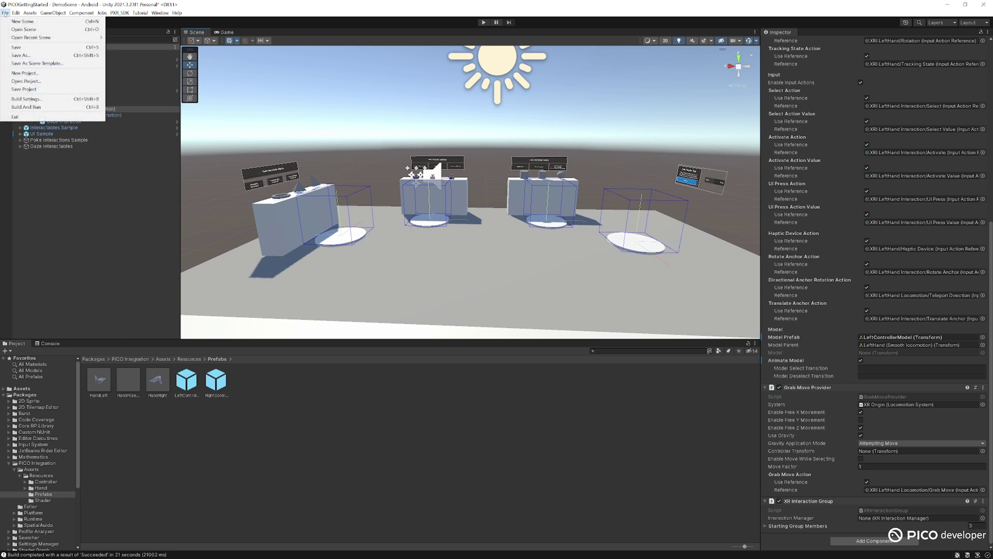
{"action": "left_click", "coordinate": [21, 55]}
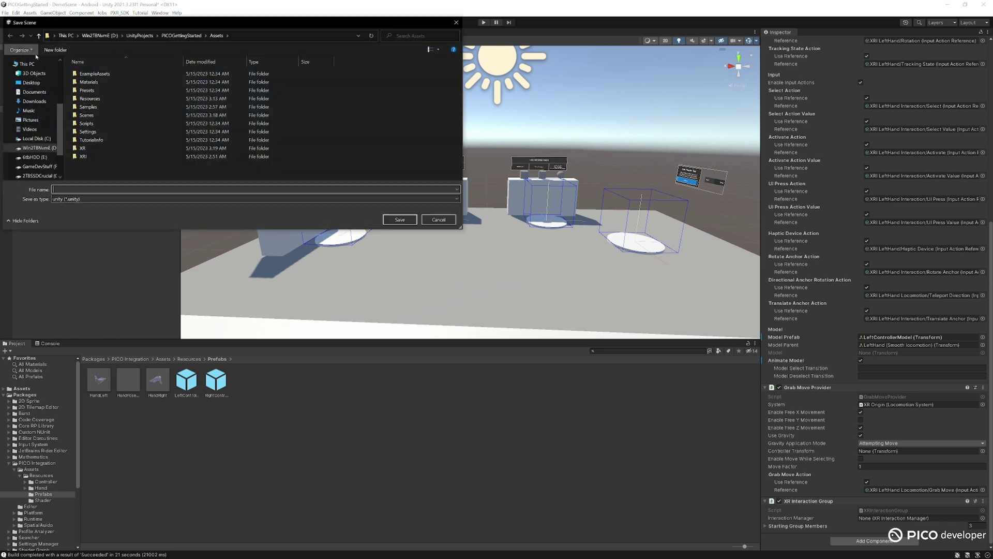
{"action": "double_click", "coordinate": [95, 117]}
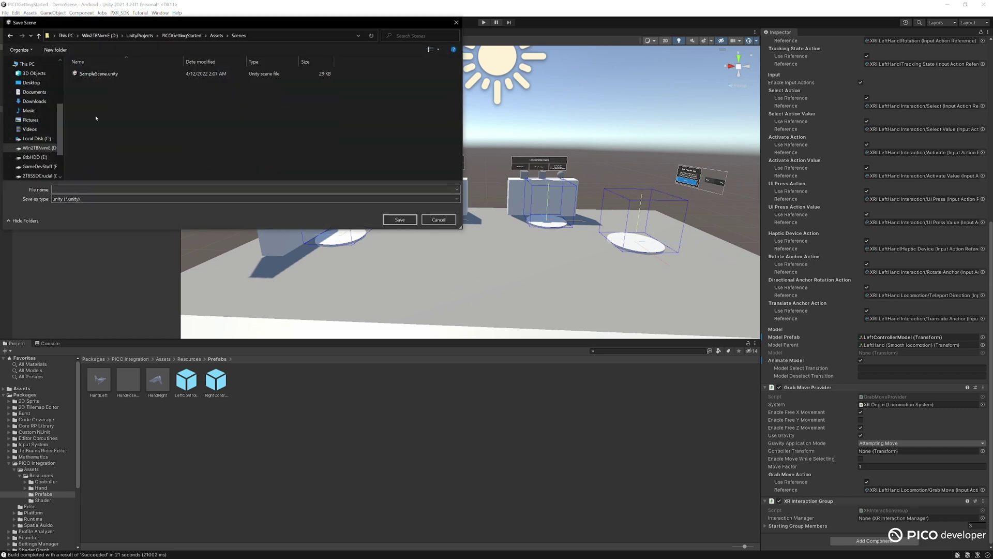
{"action": "left_click", "coordinate": [90, 190]}
{"action": "type", "text": "PICO_Samp"}
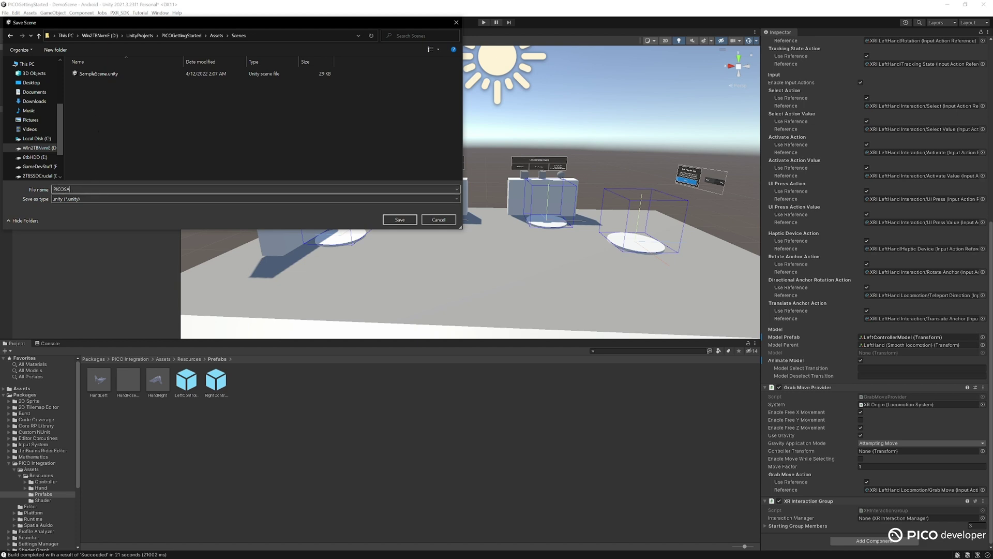
{"action": "type", "text": "leScene"}
{"action": "left_click", "coordinate": [396, 220]}
{"action": "left_click", "coordinate": [6, 12]}
- In Build Settings, set Run Device to the Pico A8110 and open Player Settings
{"action": "left_click", "coordinate": [28, 99]}
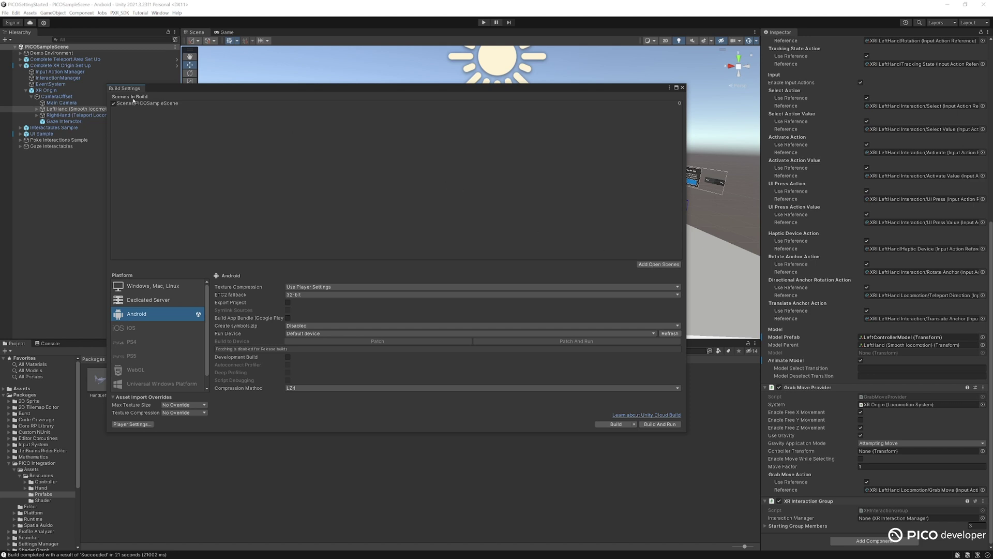
{"action": "left_click", "coordinate": [300, 334]}
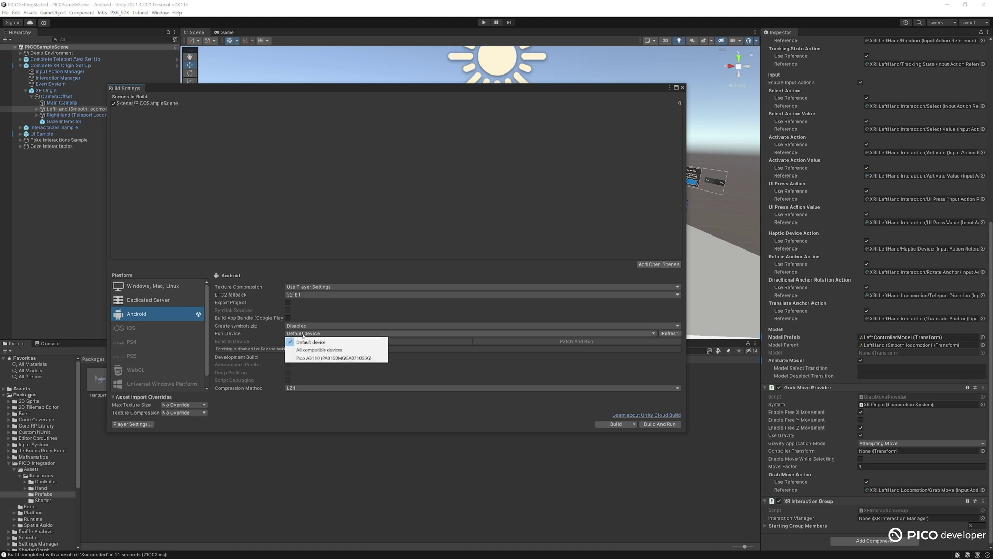
{"action": "left_click", "coordinate": [327, 358]}
{"action": "left_click", "coordinate": [136, 424]}
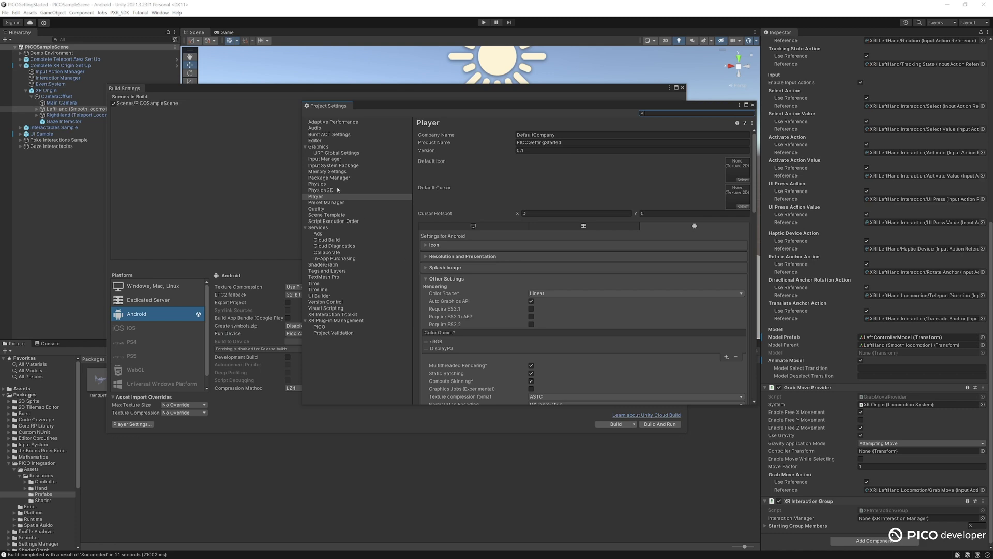
- Set Minimum API Level to Android 10.0 (API level 29) under Identification
{"action": "scroll", "coordinate": [542, 253], "scroll_direction": "down", "scroll_amount": 10}
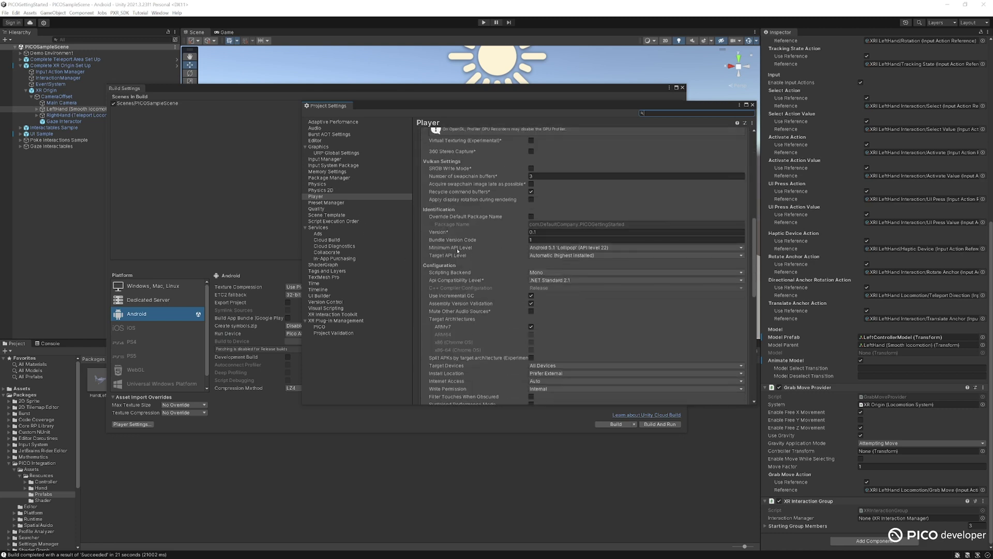
{"action": "left_click", "coordinate": [554, 248]}
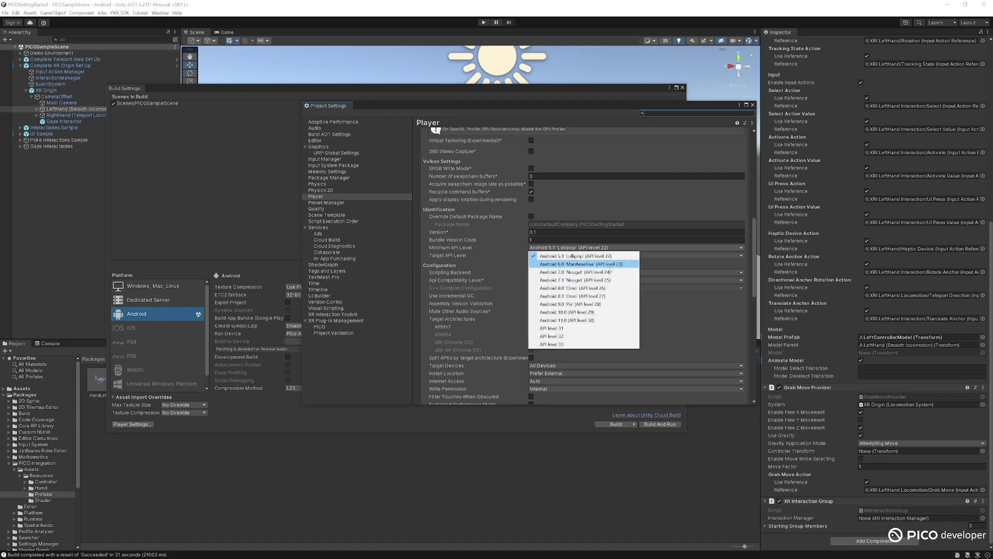
{"action": "left_click", "coordinate": [584, 313]}
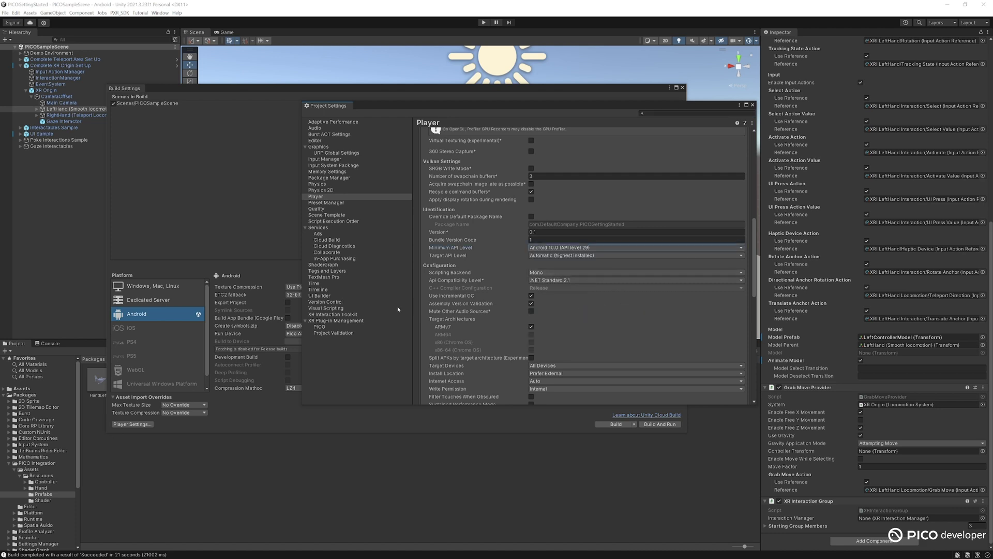
- Show the XR Plug-in Management page for Android and tick the PICO plug-in provider
{"action": "left_click", "coordinate": [334, 321]}
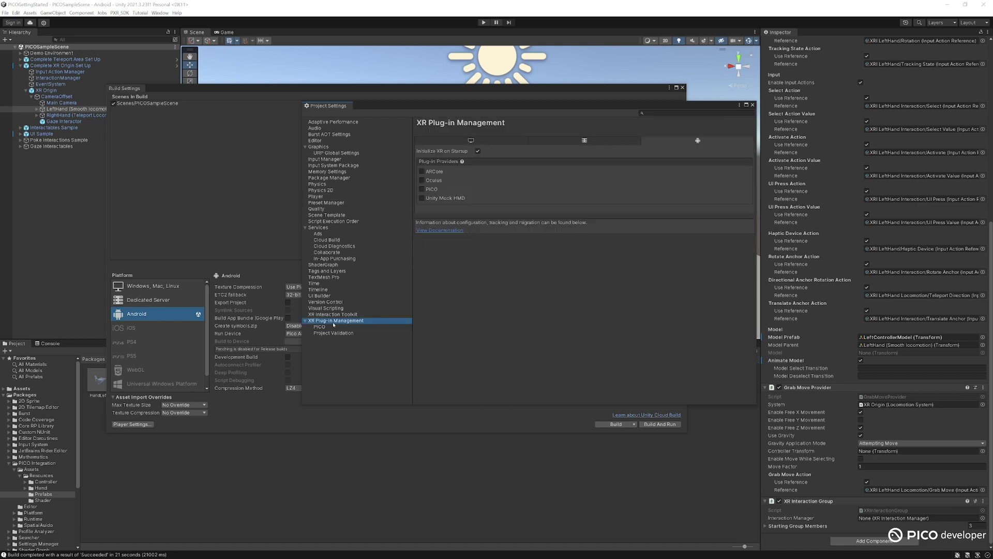
{"action": "left_click", "coordinate": [426, 189]}
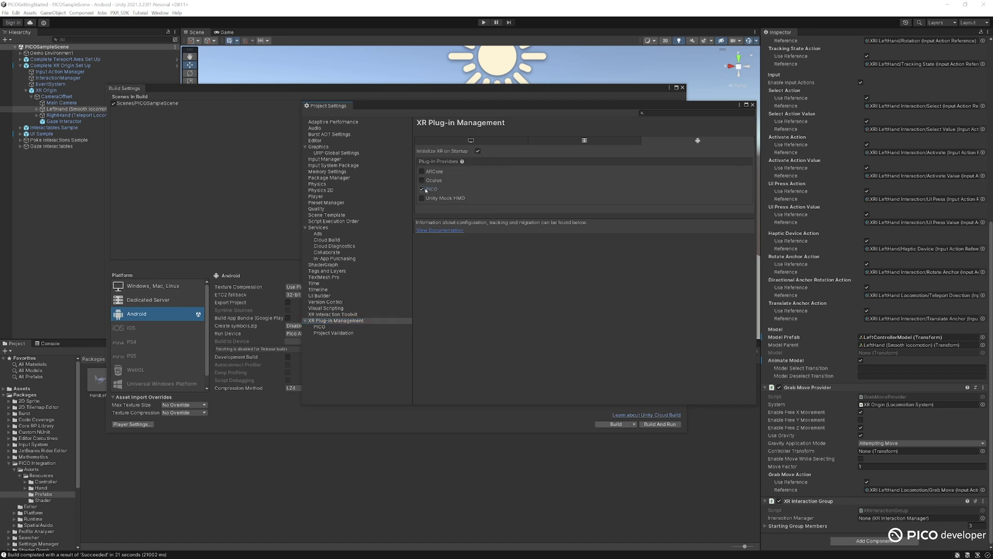